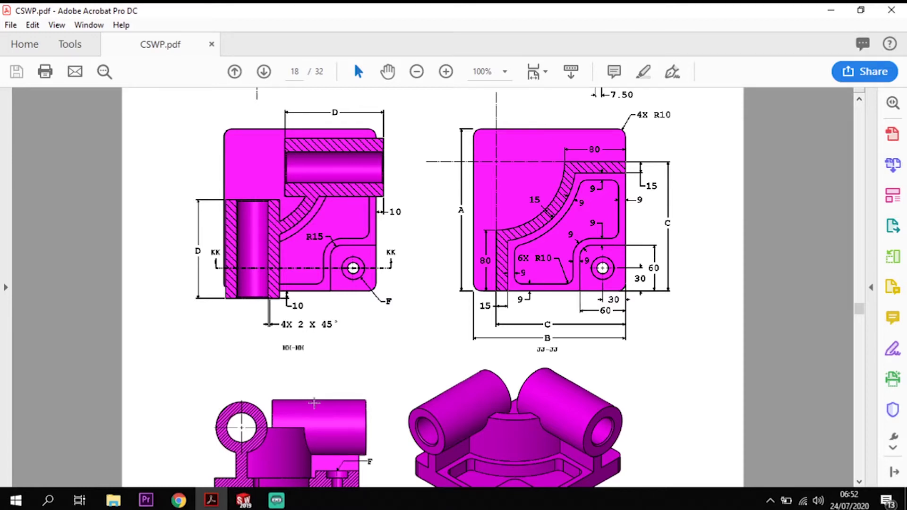
Examine the CSWP drawing views for the lettered dimensions A, B, C, D, E, X and Y that define the part.
scroll(396, 380, up, 5)
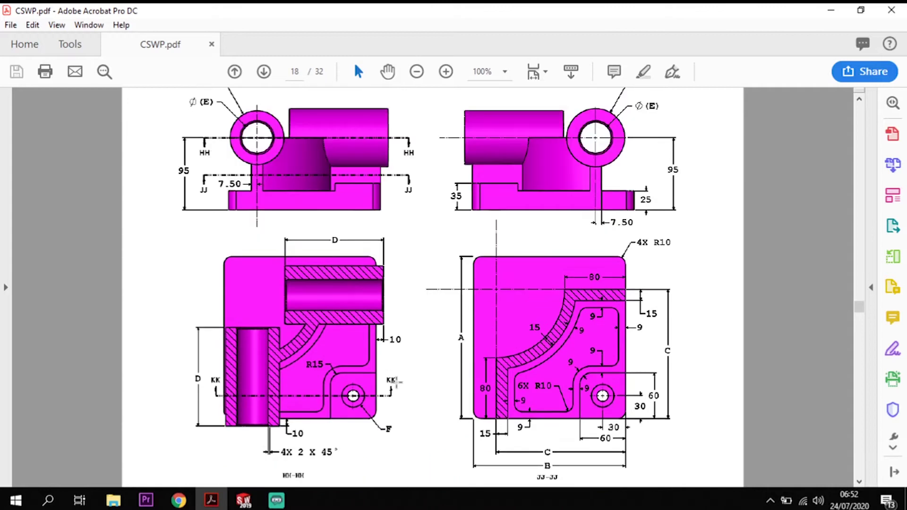
scroll(402, 381, down, 3)
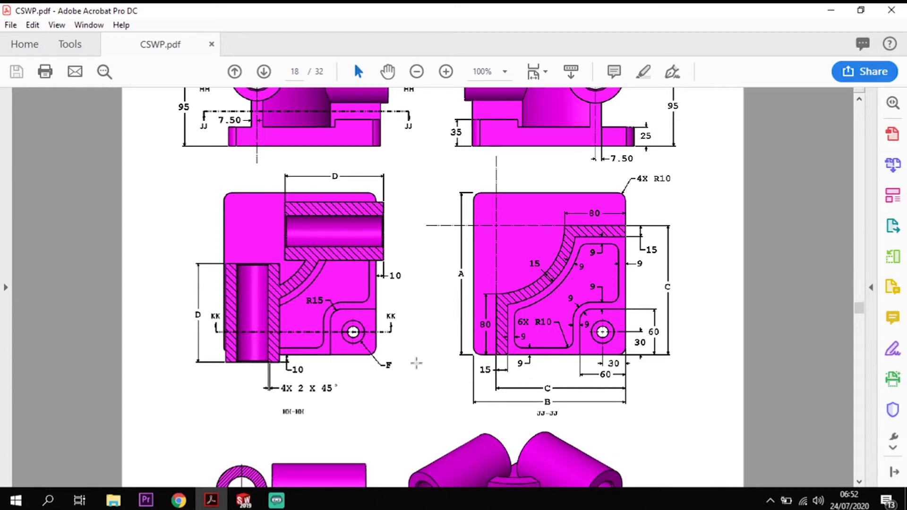
drag(472, 266, 448, 287)
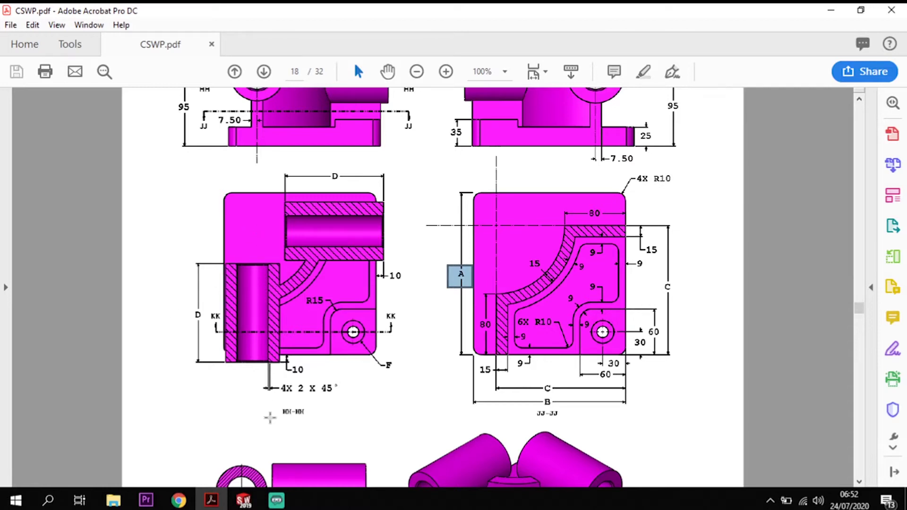
scroll(269, 417, up, 3)
scroll(263, 257, up, 3)
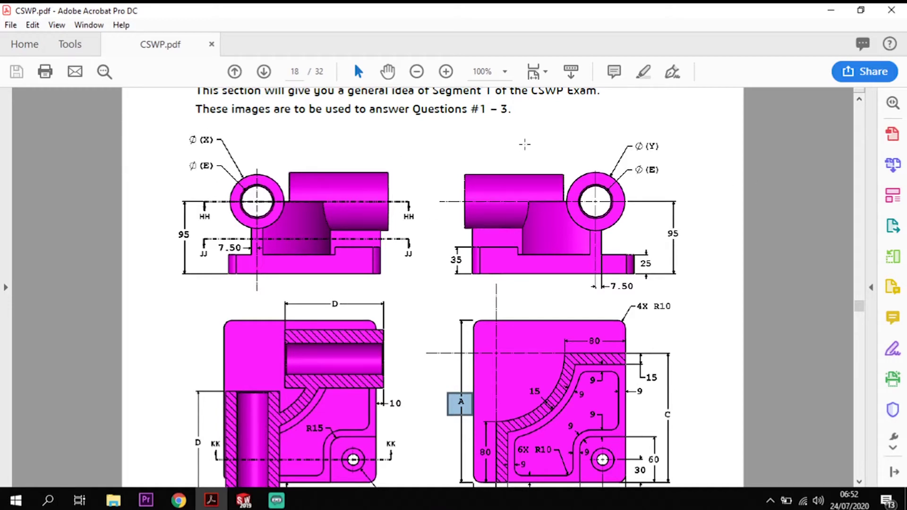
scroll(538, 363, down, 1)
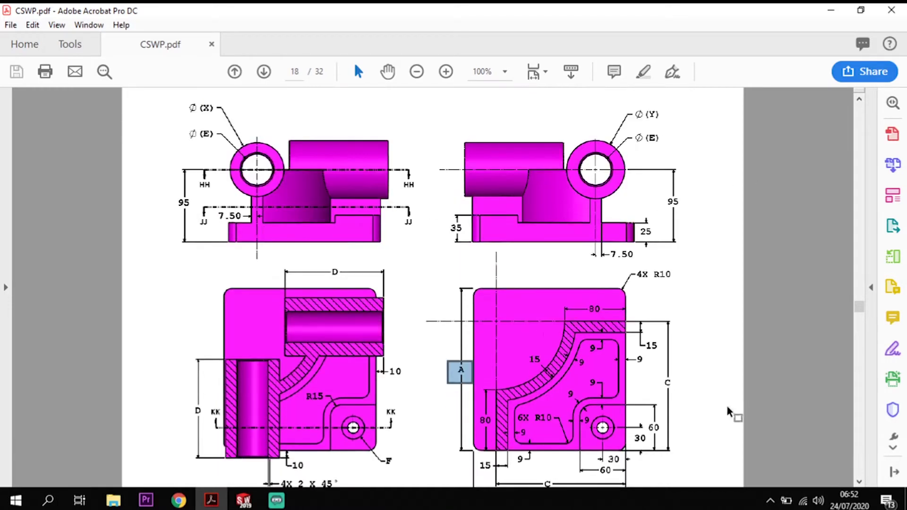
scroll(538, 401, down, 1)
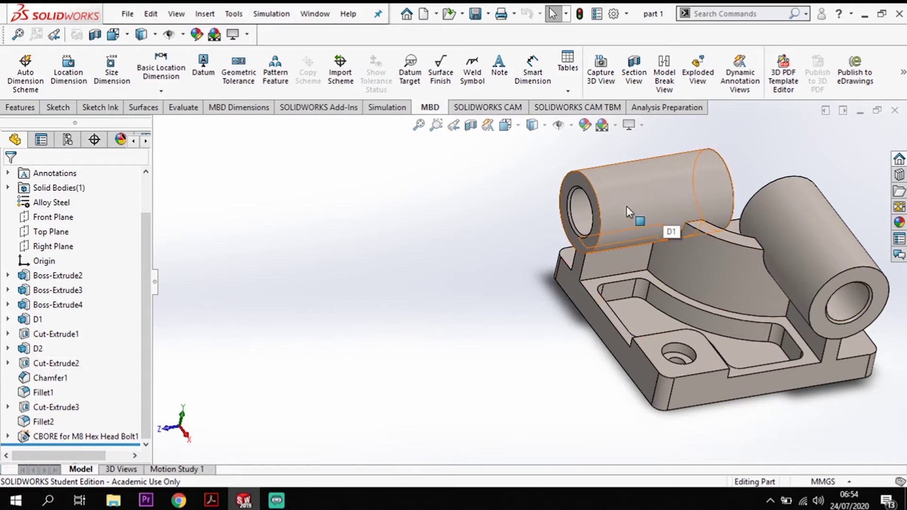
Inspect the two tube extrusions D1 and D2 and how they are named in the feature list.
click(653, 192)
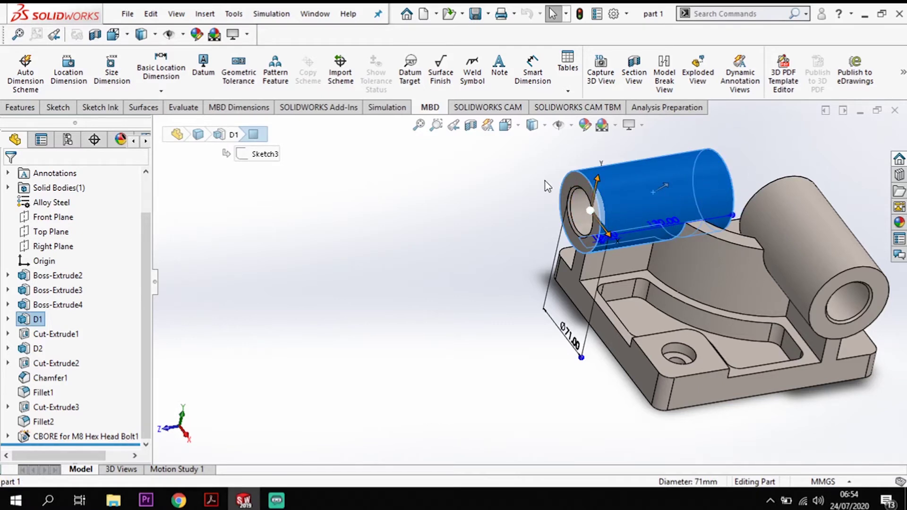
click(38, 320)
click(28, 349)
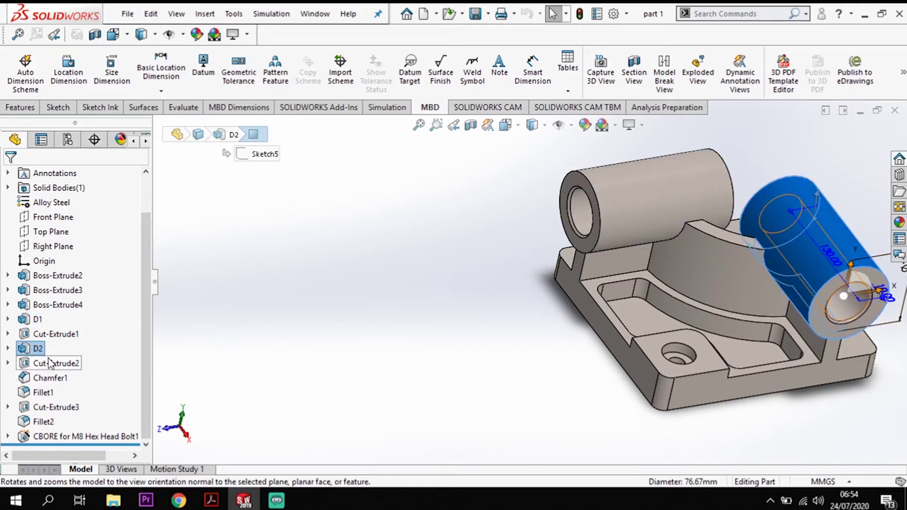
click(38, 348)
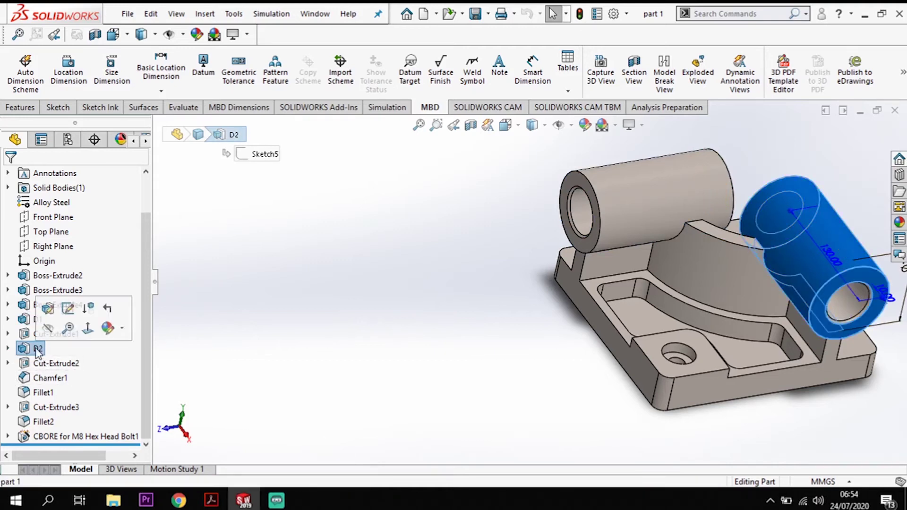
click(39, 348)
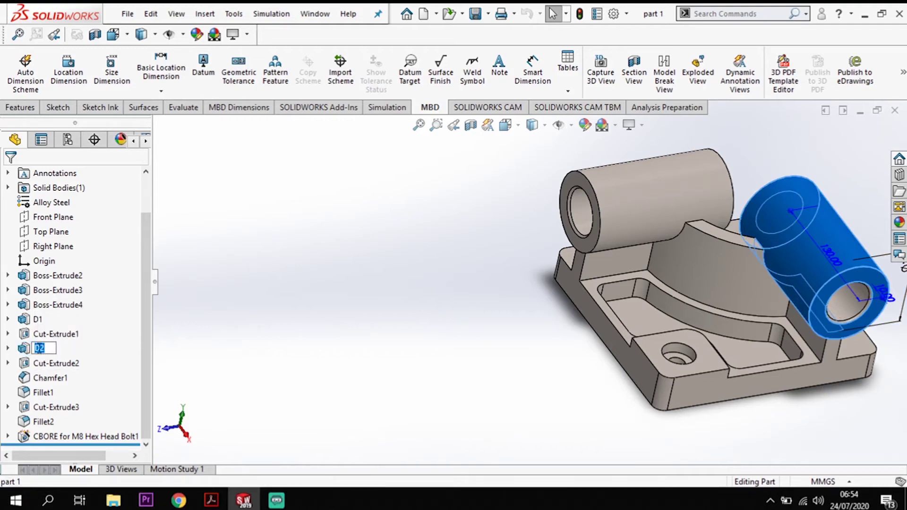
click(191, 362)
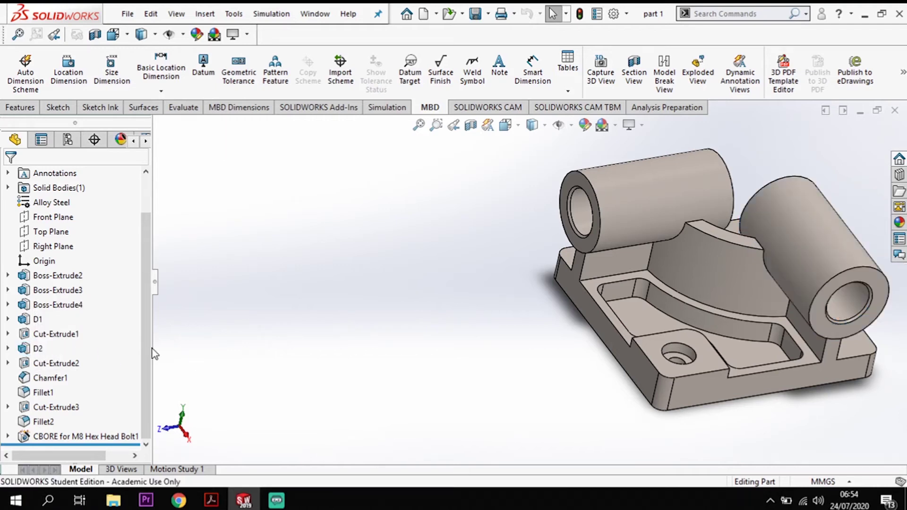
Edit Sketch1 of Boss-Extrude2 and check the name of the base's 213 mm dimension.
click(7, 275)
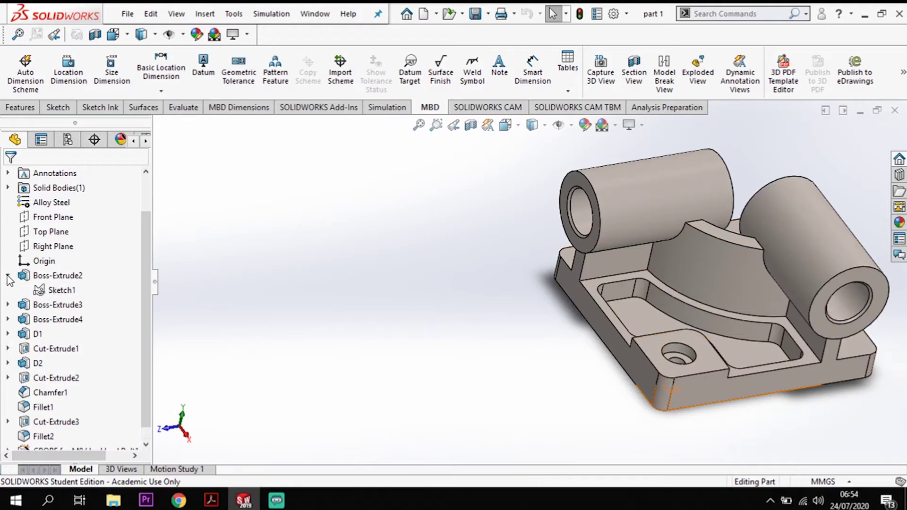
right_click(58, 291)
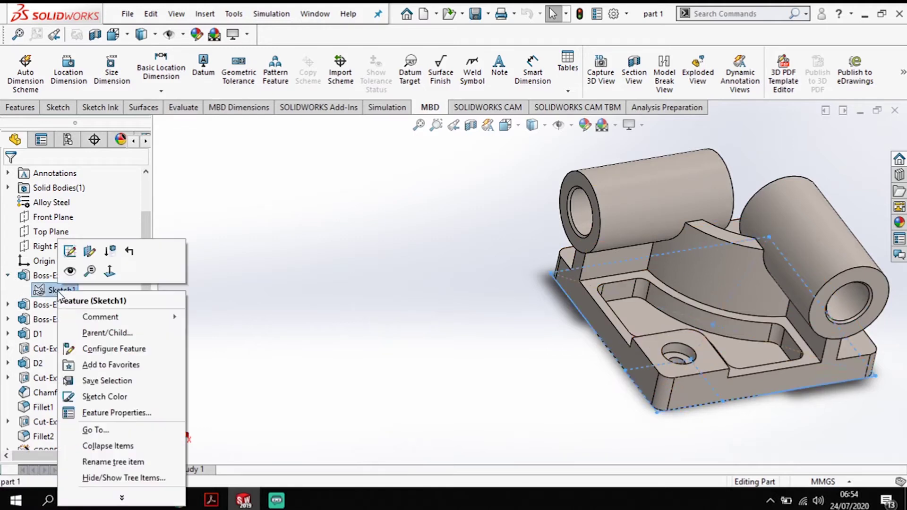
click(70, 263)
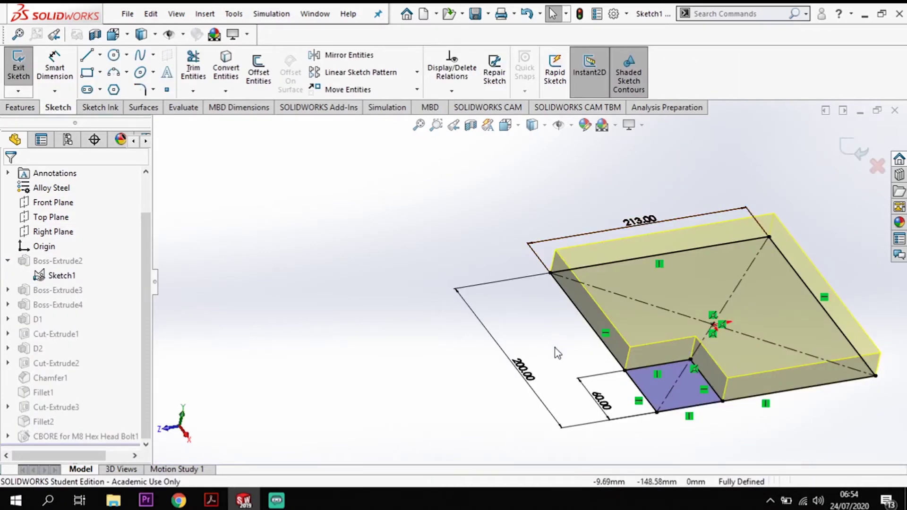
click(631, 226)
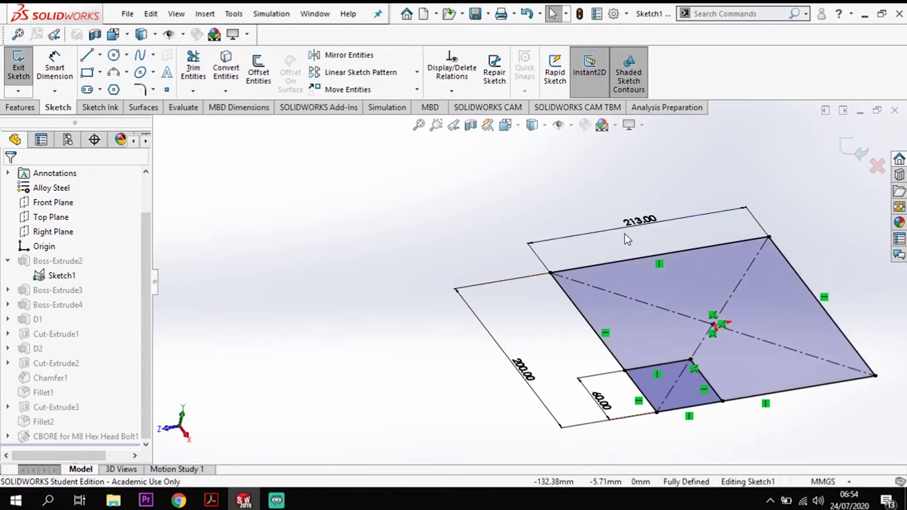
click(645, 231)
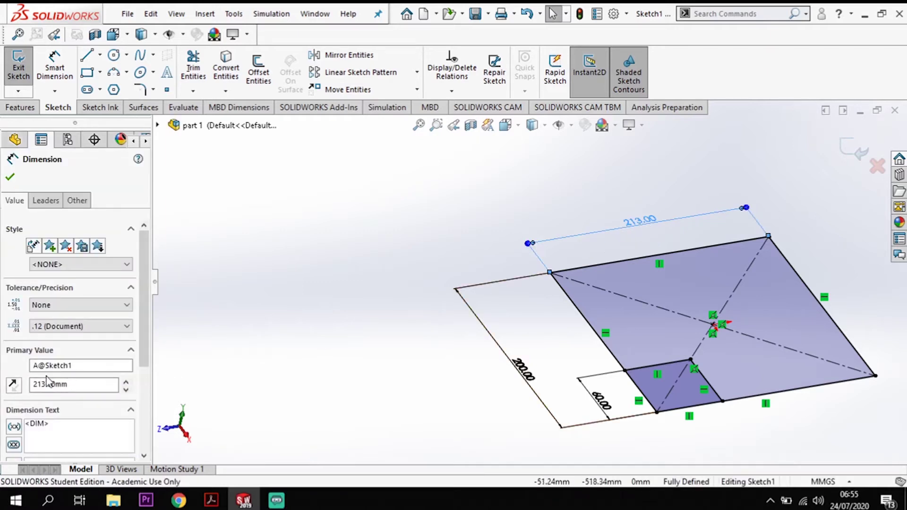
click(646, 226)
double_click(645, 222)
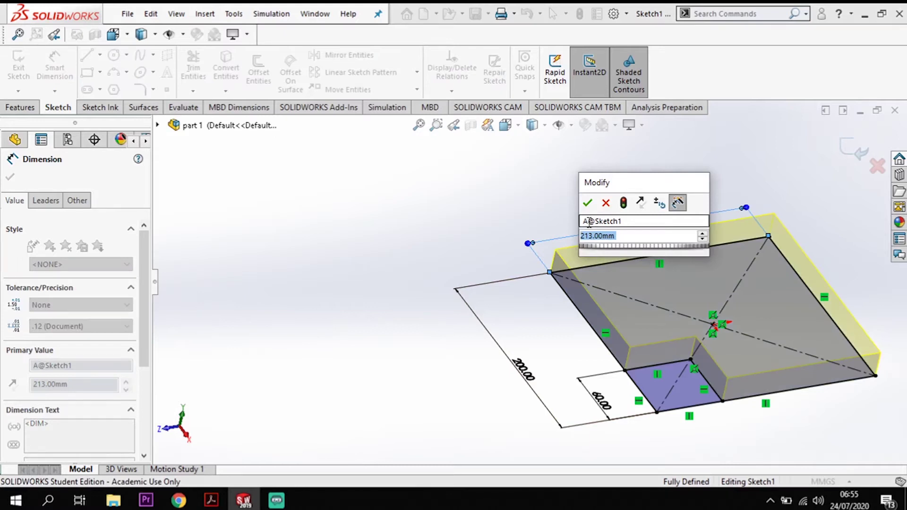
click(600, 220)
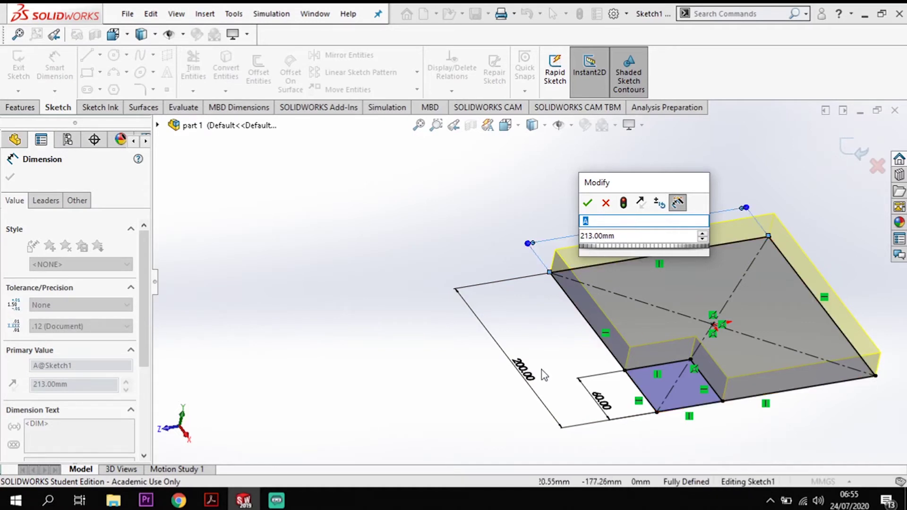
click(588, 203)
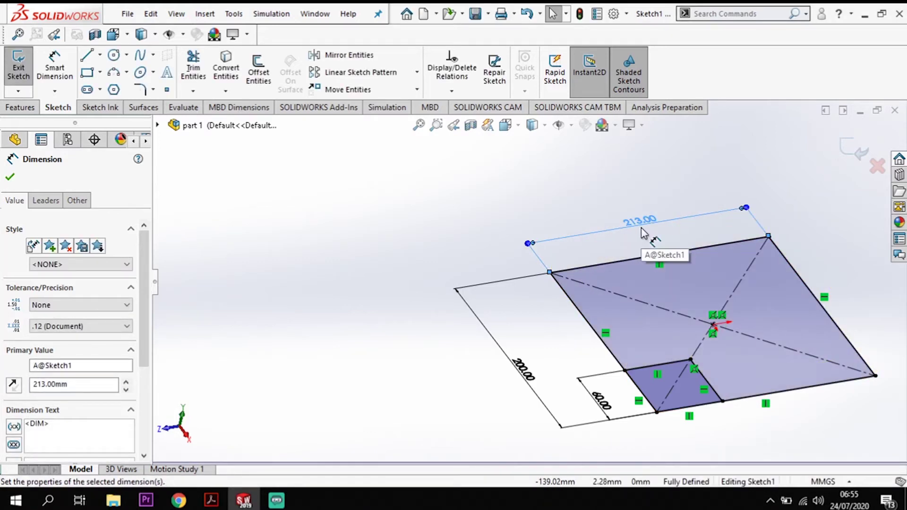
Check the name of the base sketch's 200 mm dimension, and exit the sketch.
double_click(526, 374)
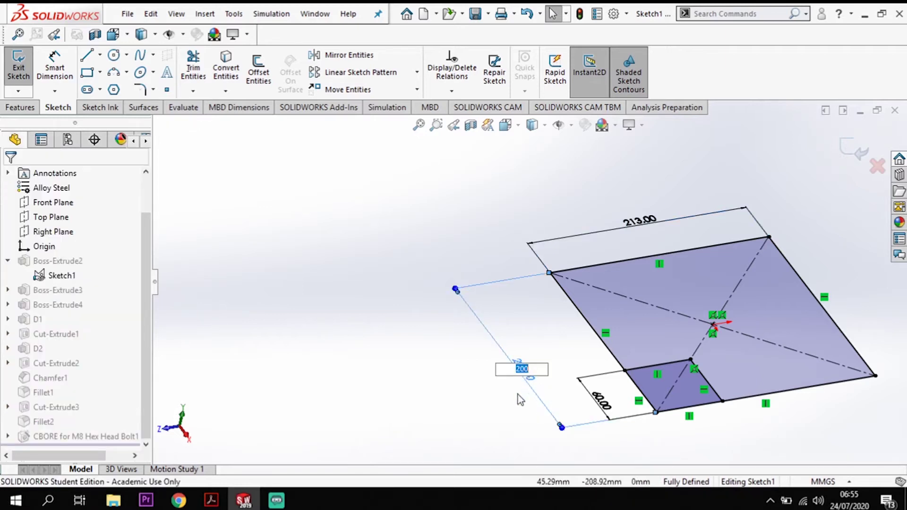
key(Return)
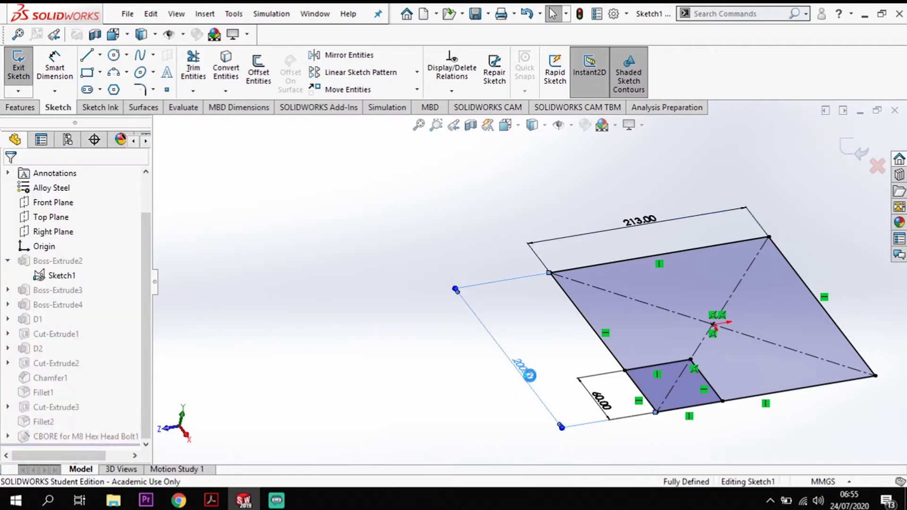
double_click(525, 373)
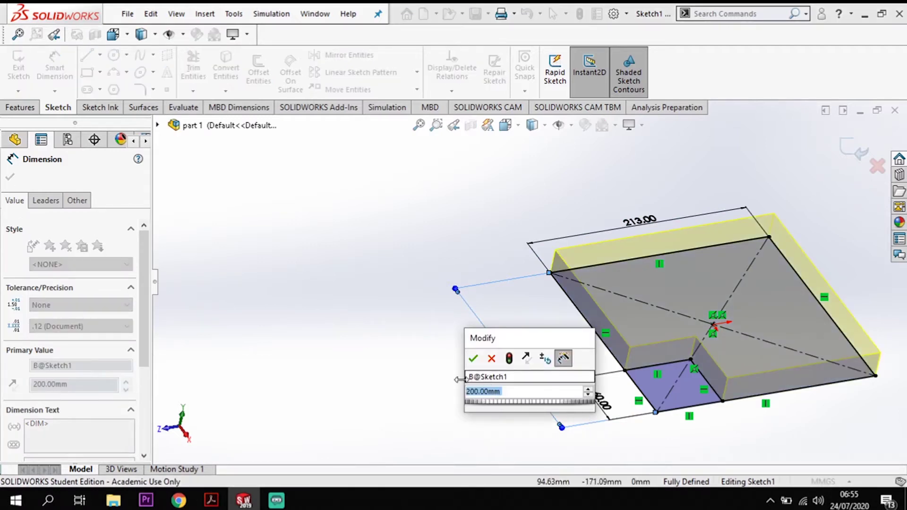
click(473, 359)
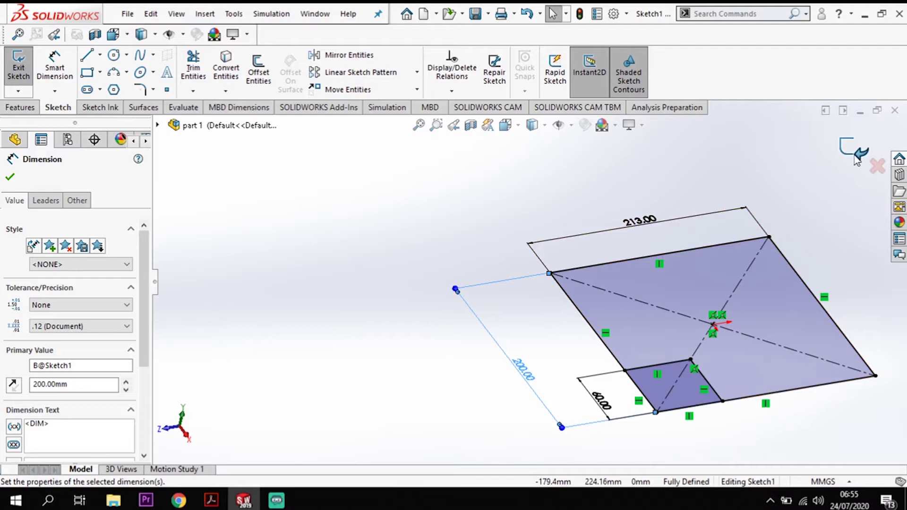
click(850, 168)
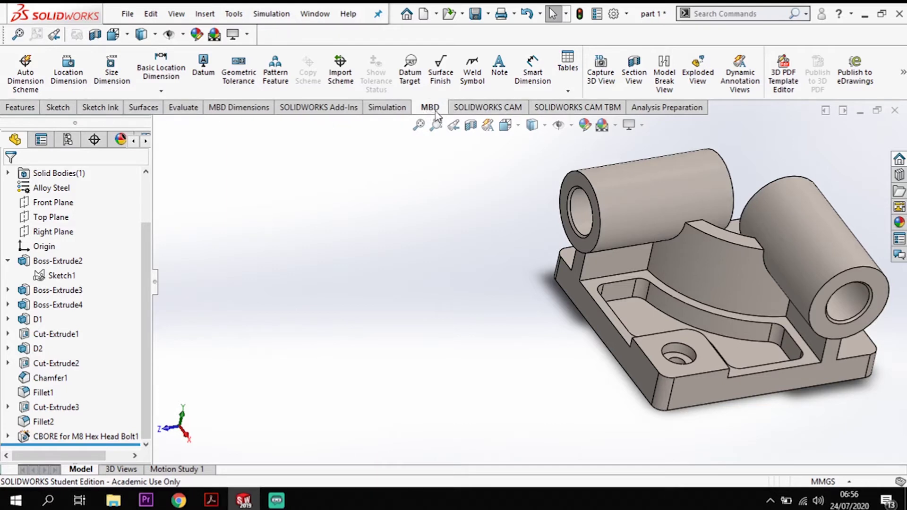
click(206, 14)
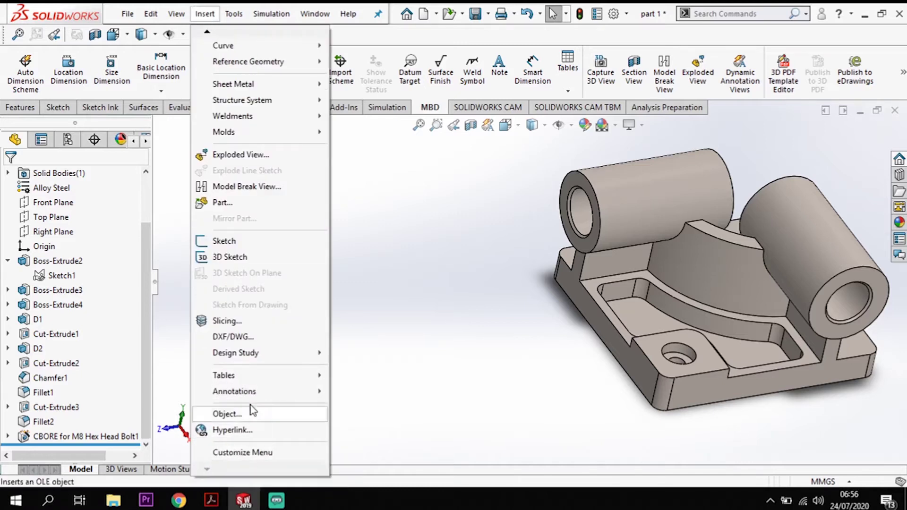
mouse_move(251, 380)
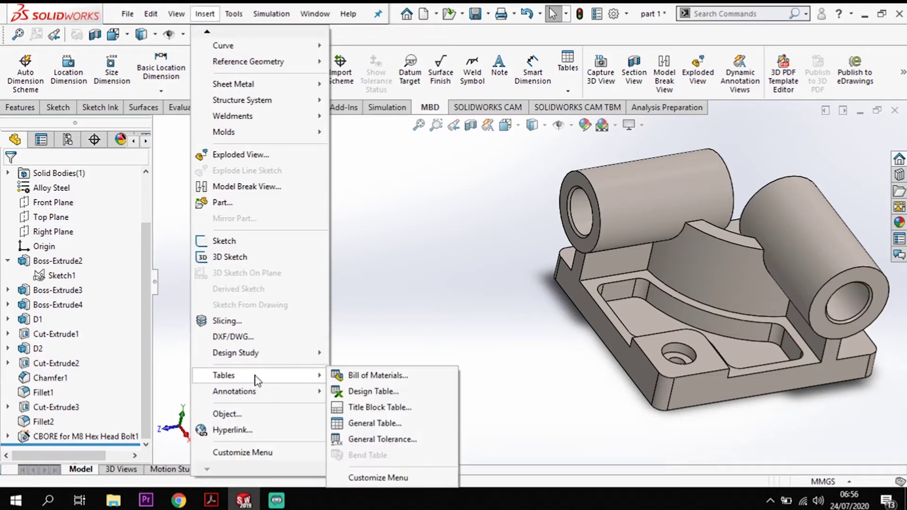
click(441, 319)
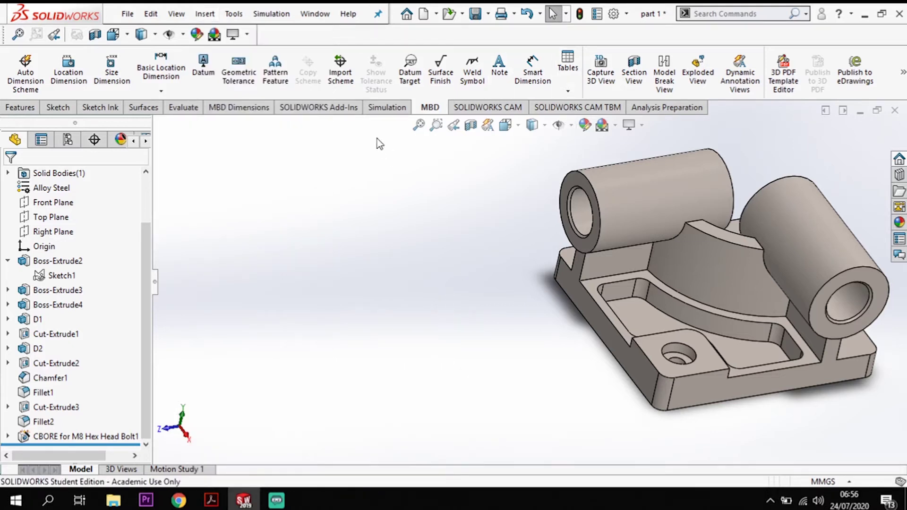
Insert an auto-created design table into the part, allowing model edits to update it.
click(568, 91)
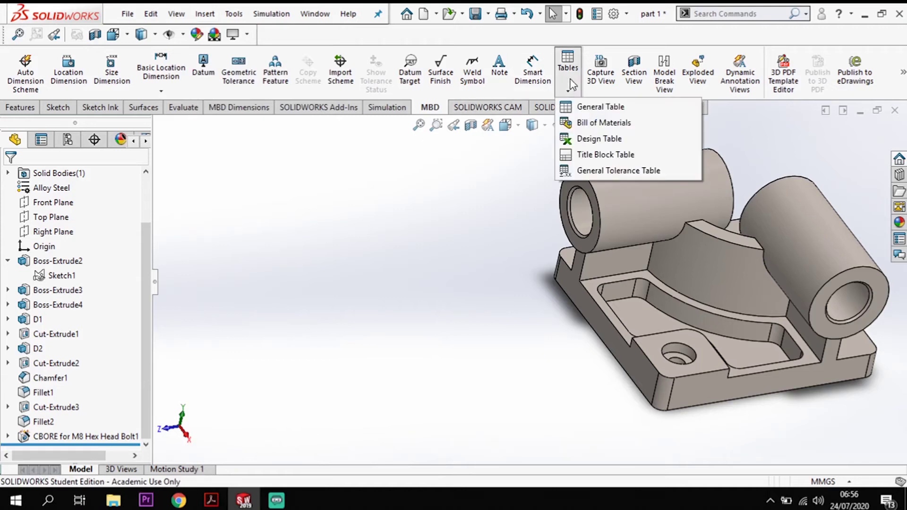
click(590, 139)
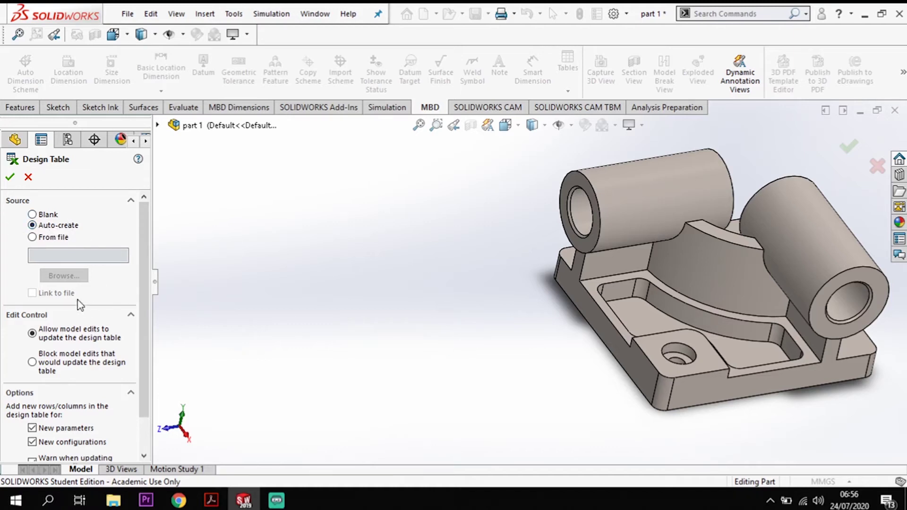
click(11, 178)
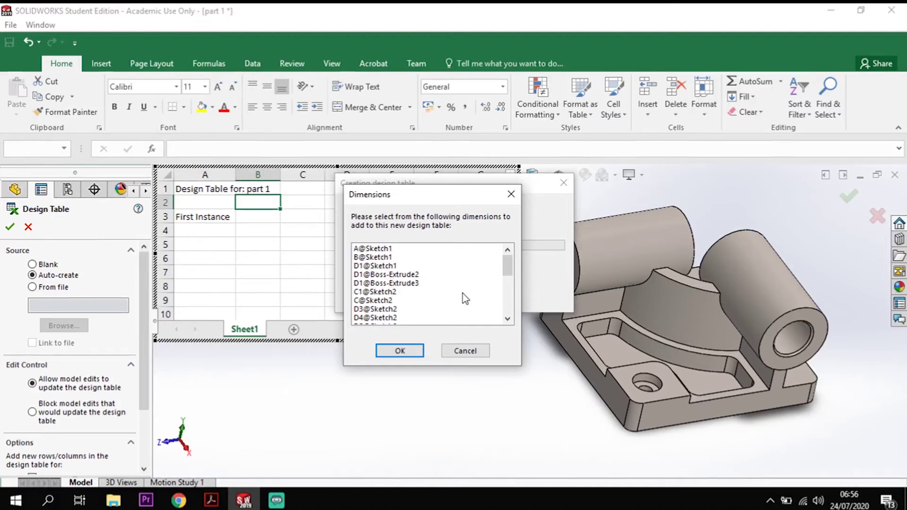
Add the dimensions A@Sketch1, B@Sketch1, C1@Sketch2 and C@Sketch2 to the new design table.
click(380, 250)
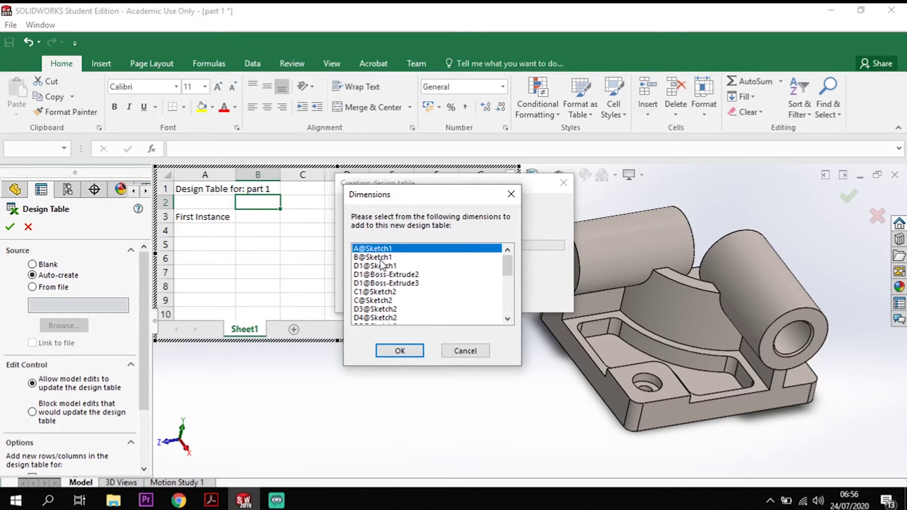
shift+click(380, 259)
ctrl+click(364, 294)
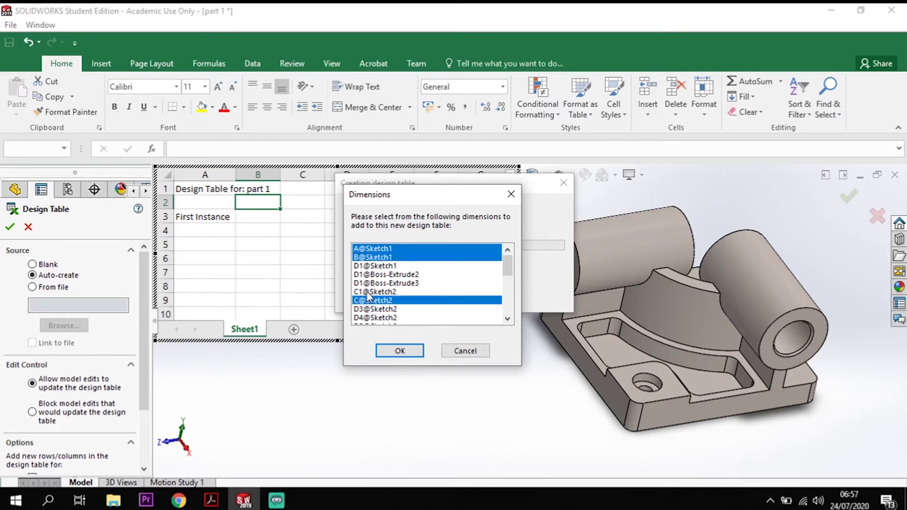
ctrl+shift+click(384, 302)
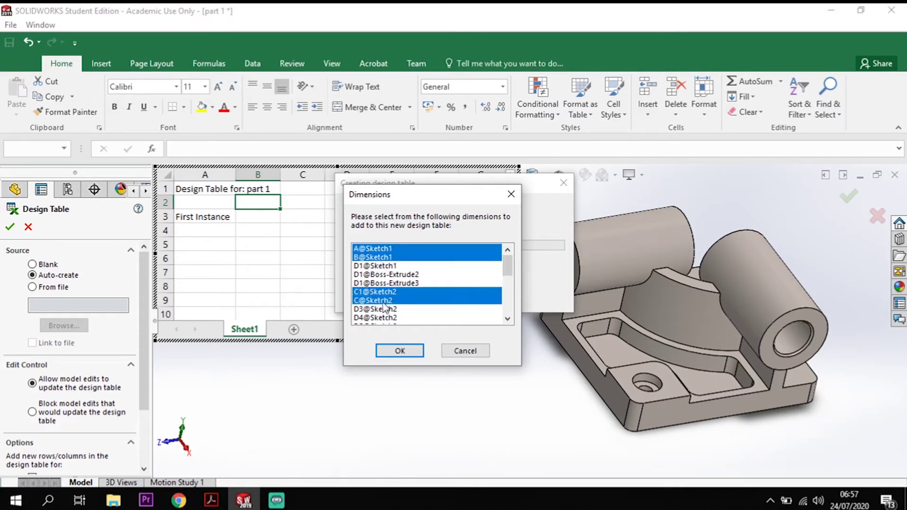
click(400, 352)
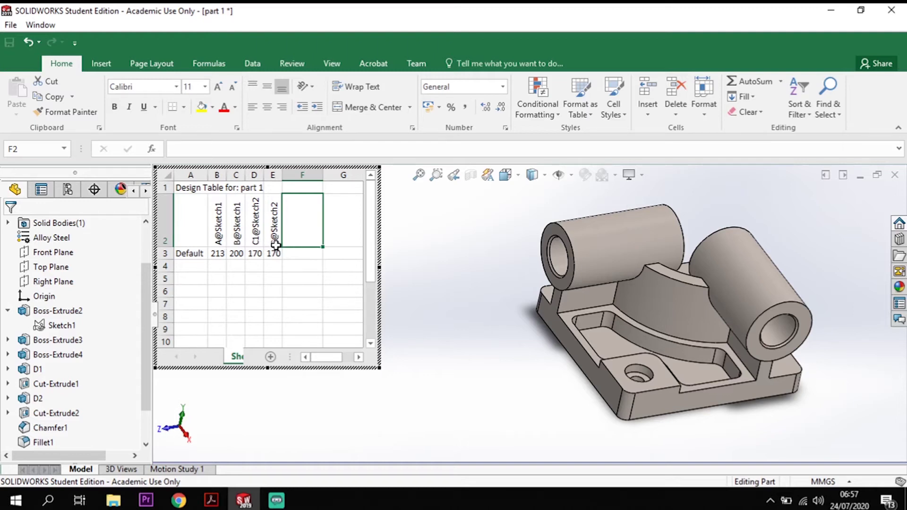
Add the bore diameters of both cylinders, E1@Sketch4 and E2@Sketch6, to the design table.
click(559, 259)
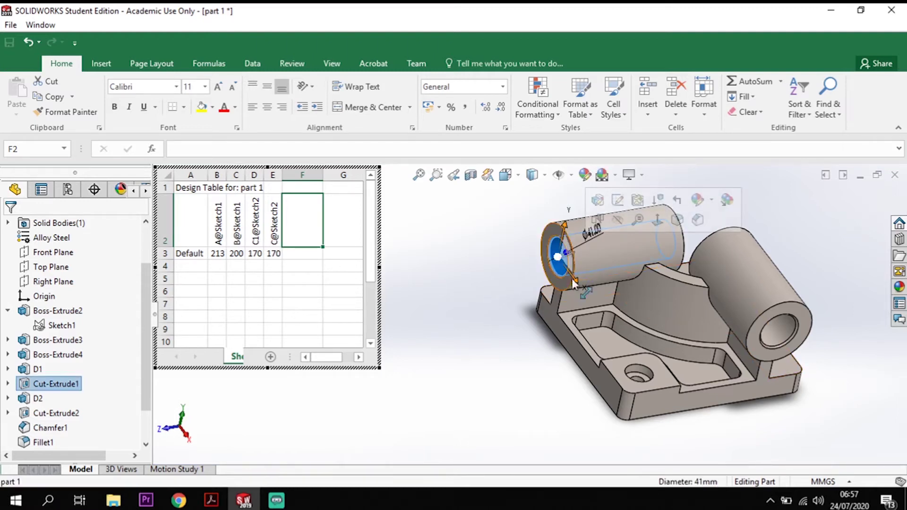
scroll(579, 283, down, 5)
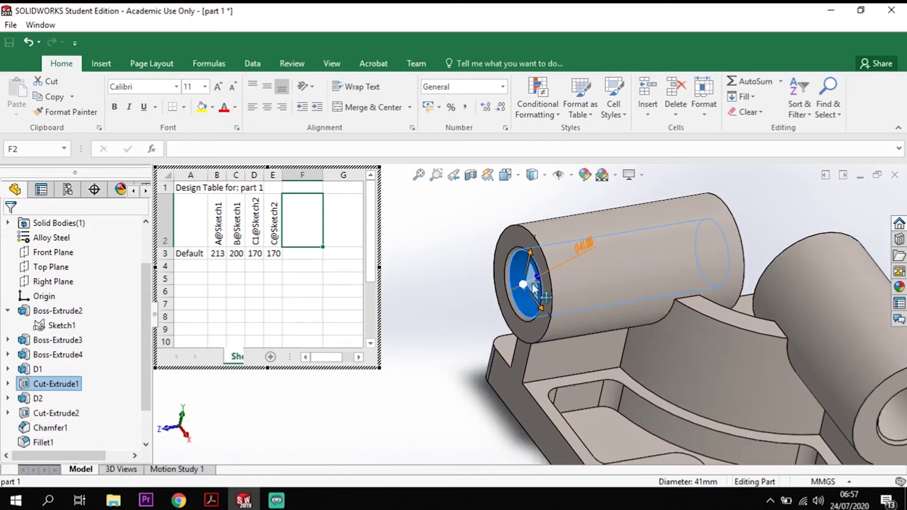
scroll(554, 265, down, 1)
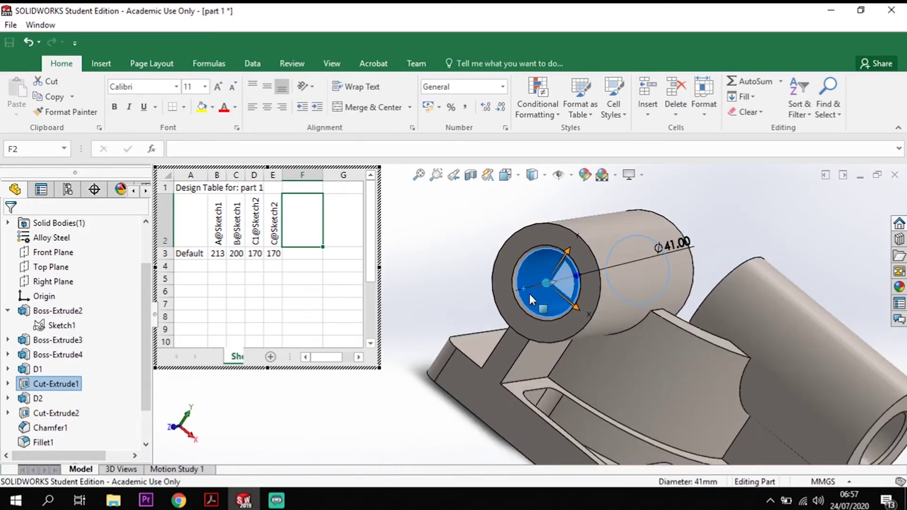
double_click(683, 247)
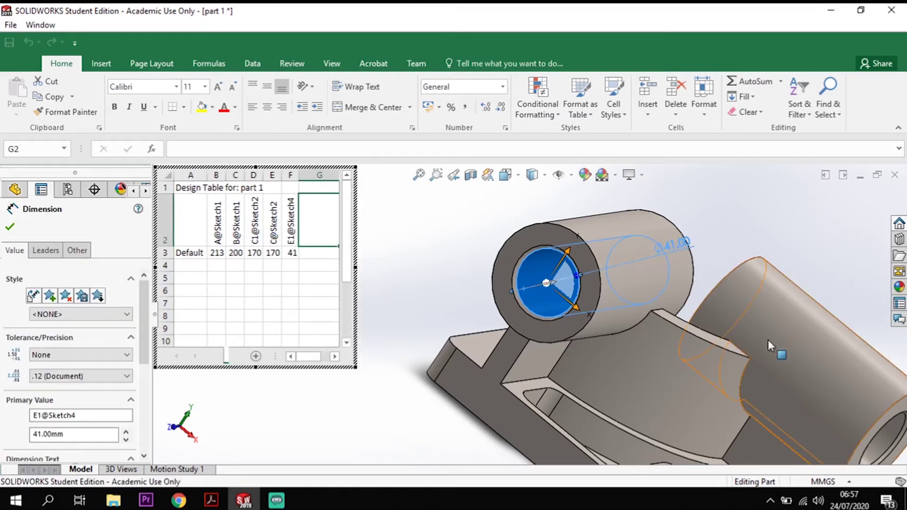
scroll(809, 375, up, 3)
click(777, 400)
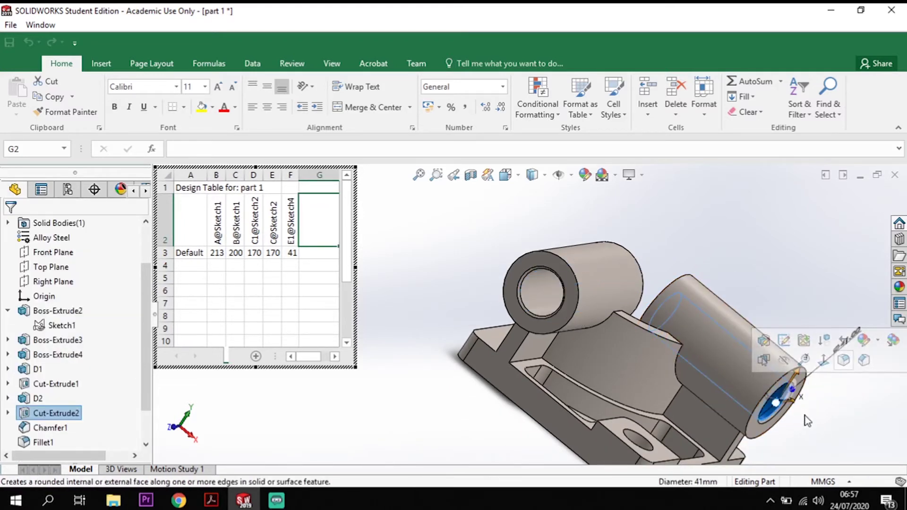
middle_drag(840, 401, 846, 348)
double_click(846, 348)
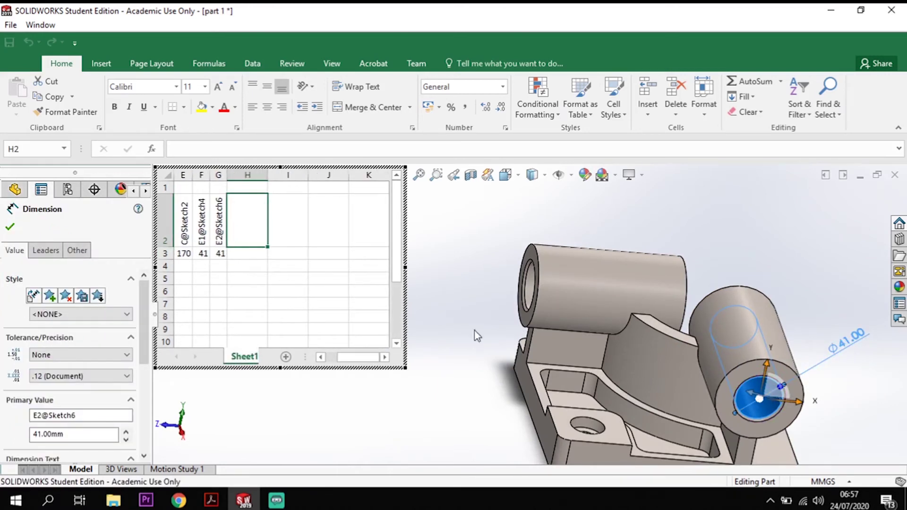
Add the length dimensions of both cylinders, D1@D1 and D1@D2, to the design table.
middle_drag(477, 376, 496, 405)
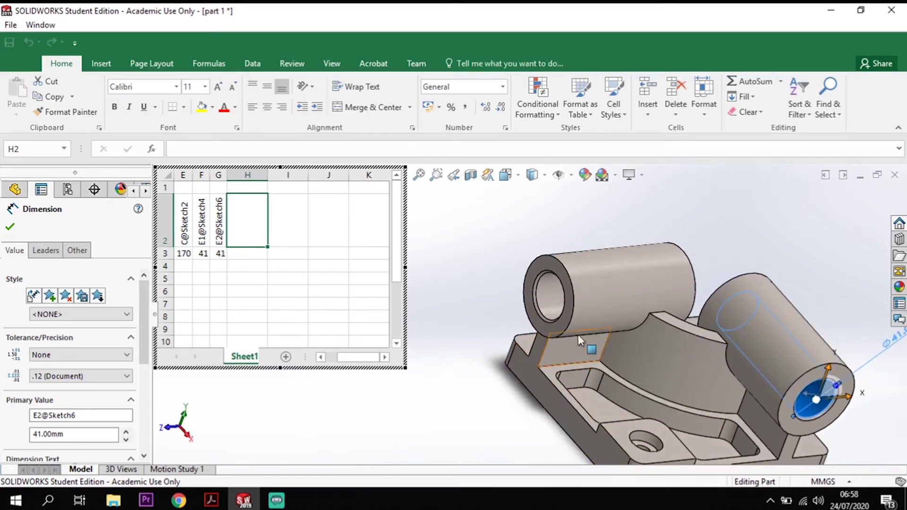
click(613, 286)
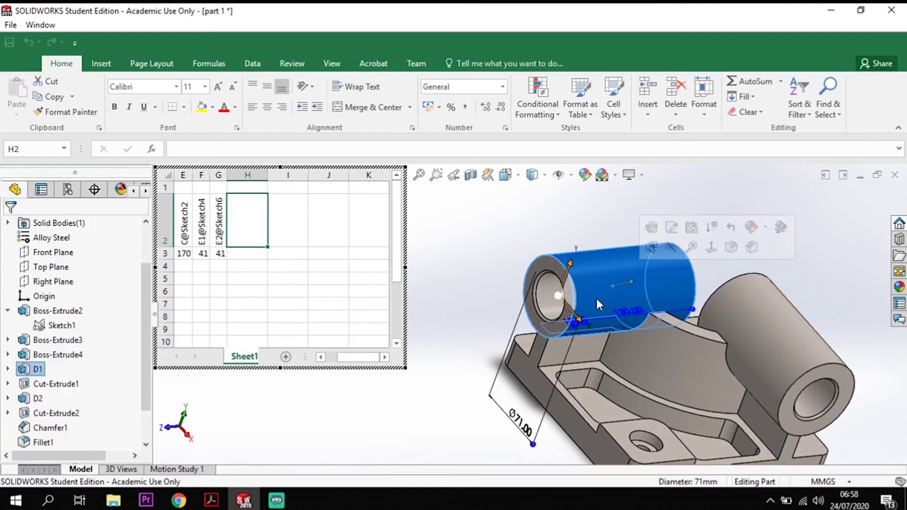
double_click(627, 312)
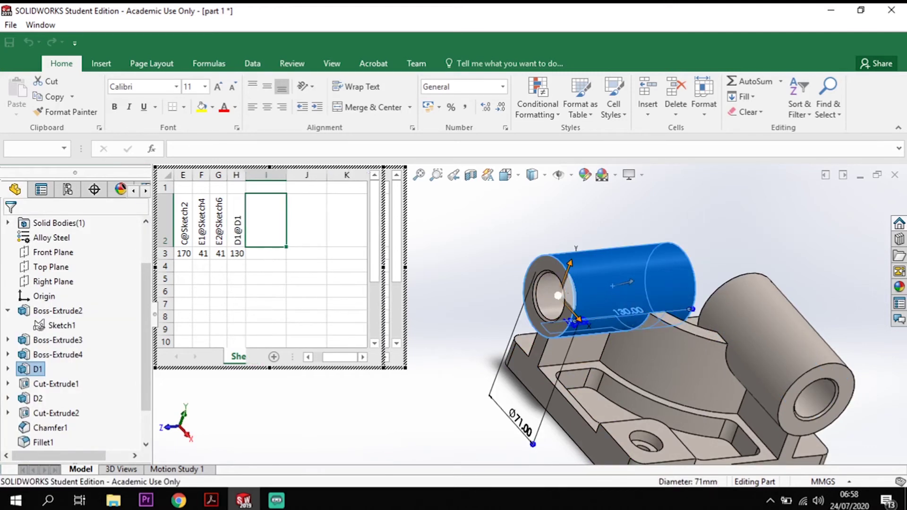
click(775, 338)
middle_drag(795, 359, 837, 365)
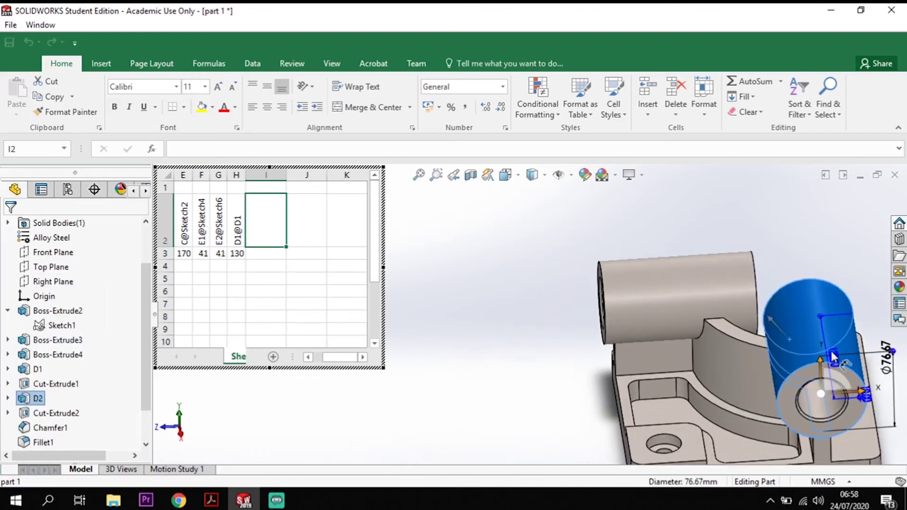
double_click(836, 363)
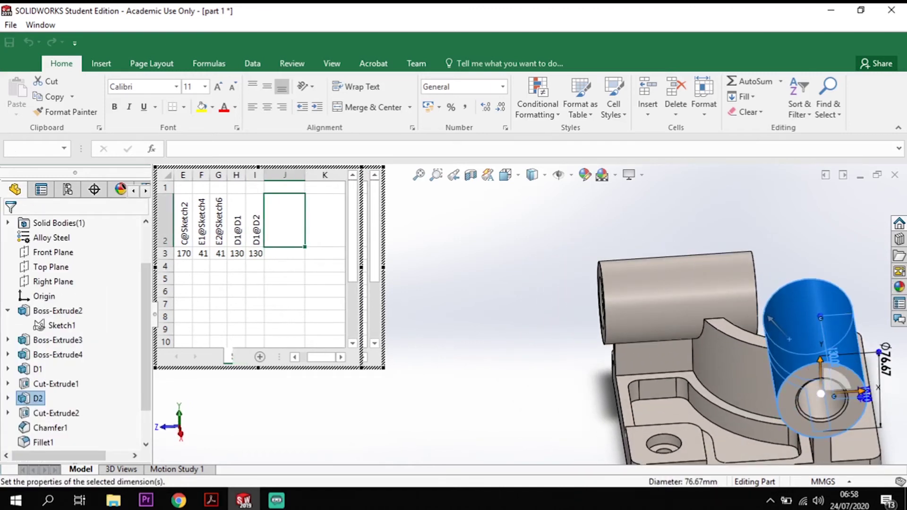
Add the outer diameters of both cylinders, X1@Sketch3 and Y@Sketch5, to the design table.
scroll(609, 392, up, 3)
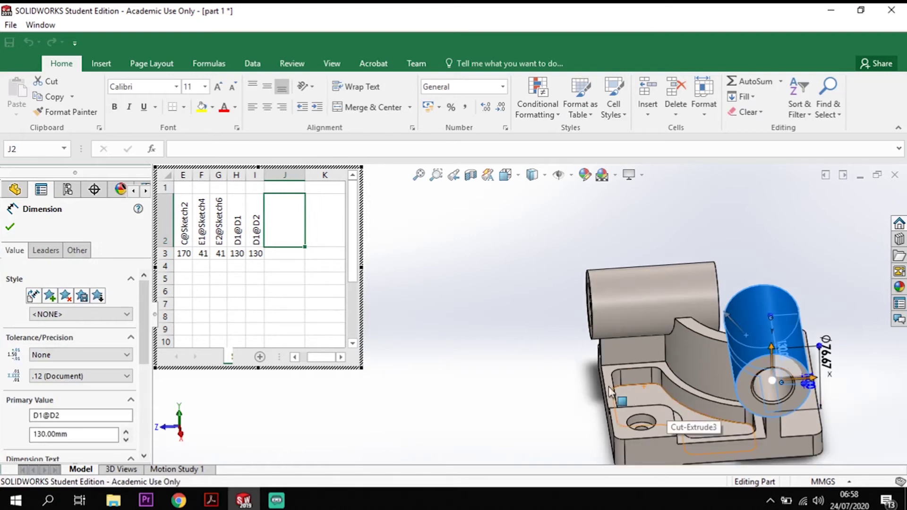
middle_drag(551, 391, 580, 347)
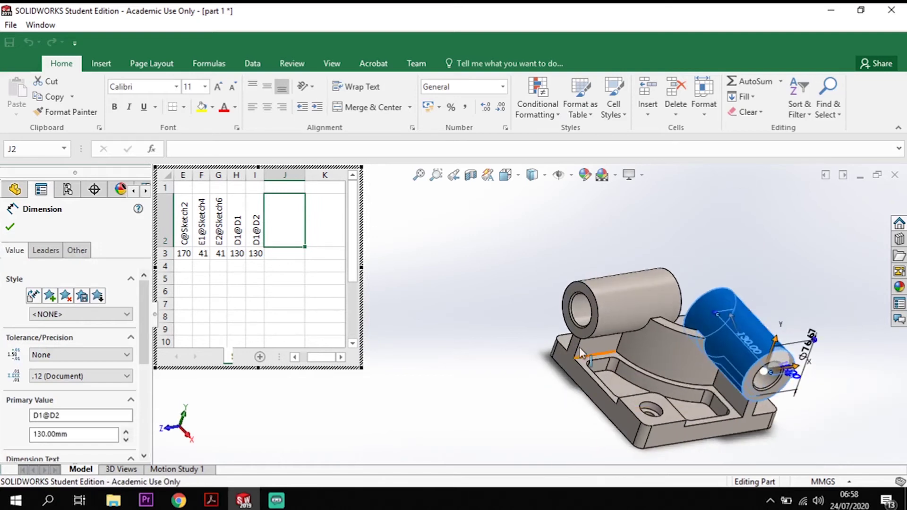
scroll(595, 318, down, 3)
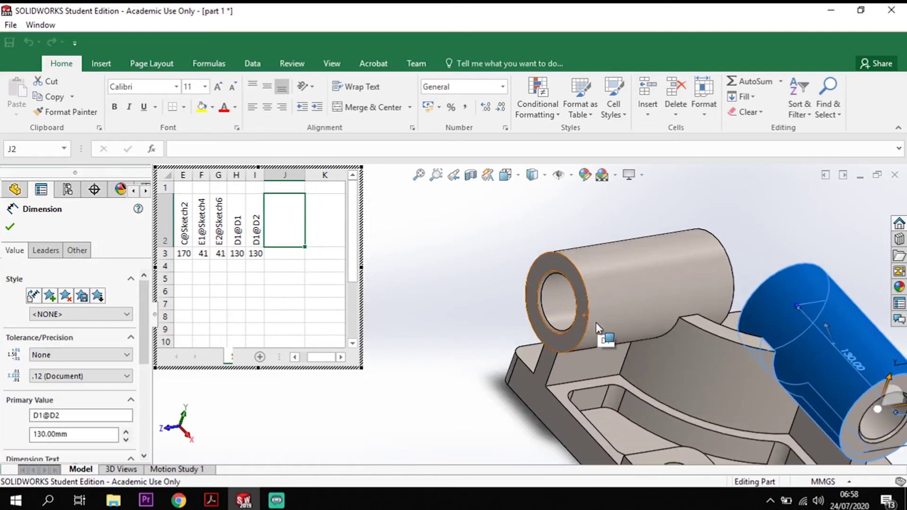
click(596, 289)
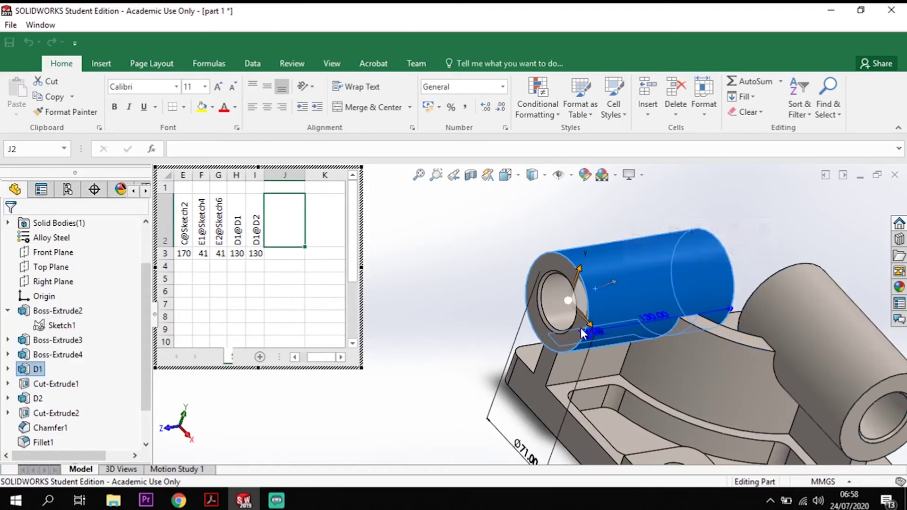
double_click(524, 454)
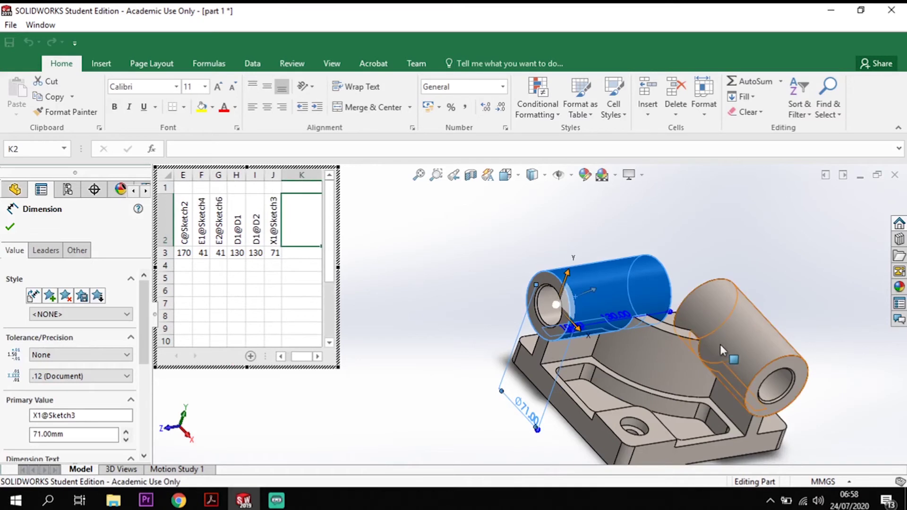
click(804, 357)
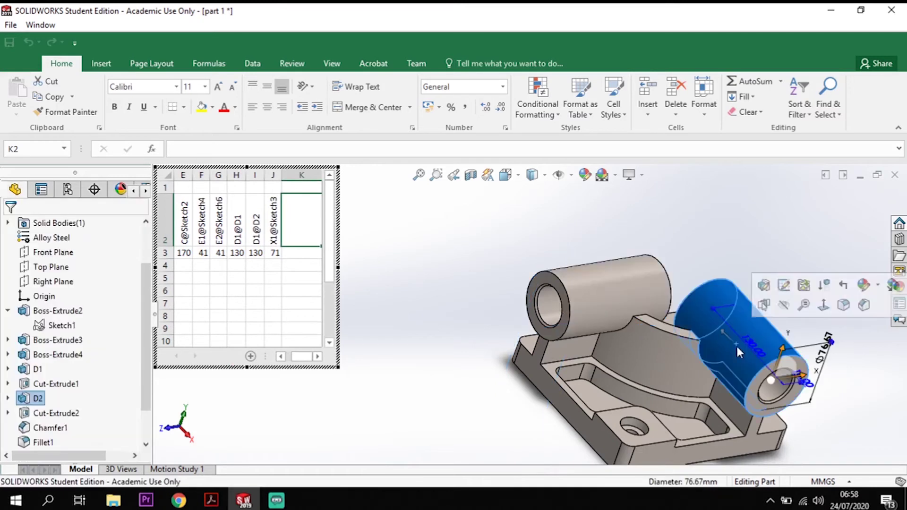
double_click(823, 349)
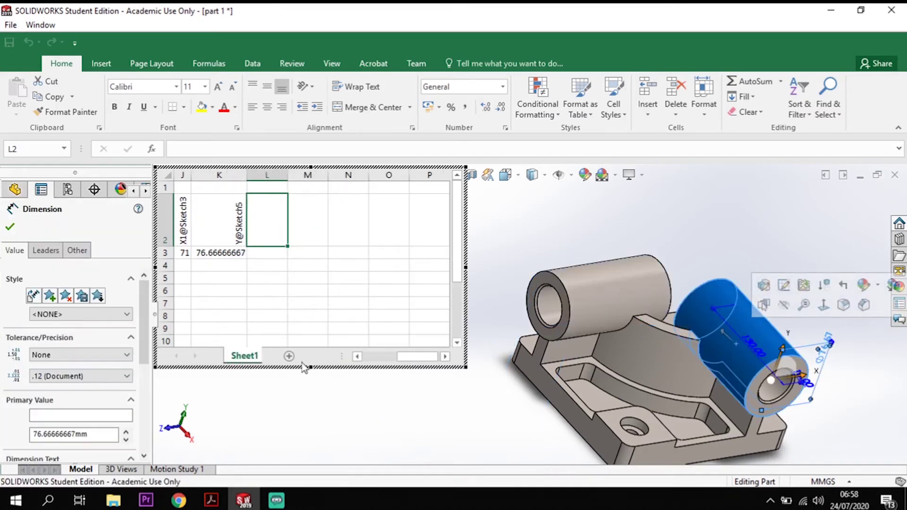
Add two configurations named 2 and 3 below the Default row of the design table.
drag(411, 361, 364, 356)
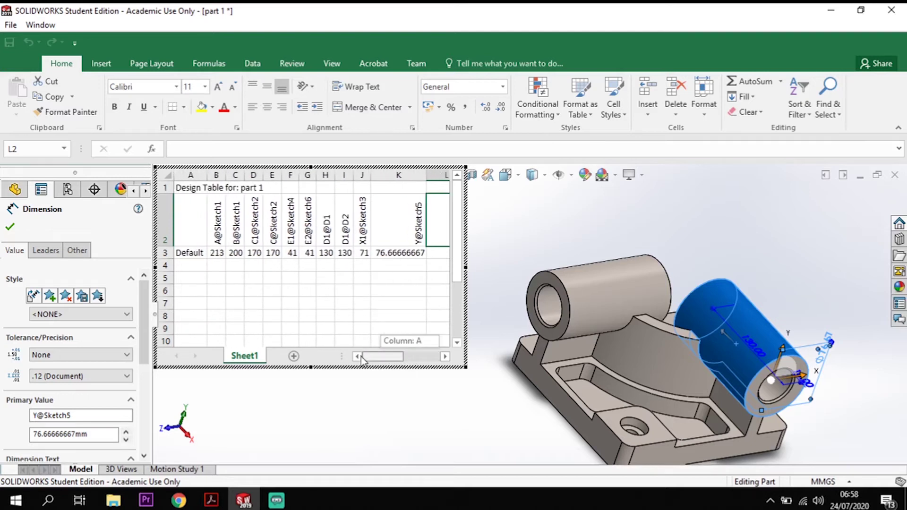
click(391, 315)
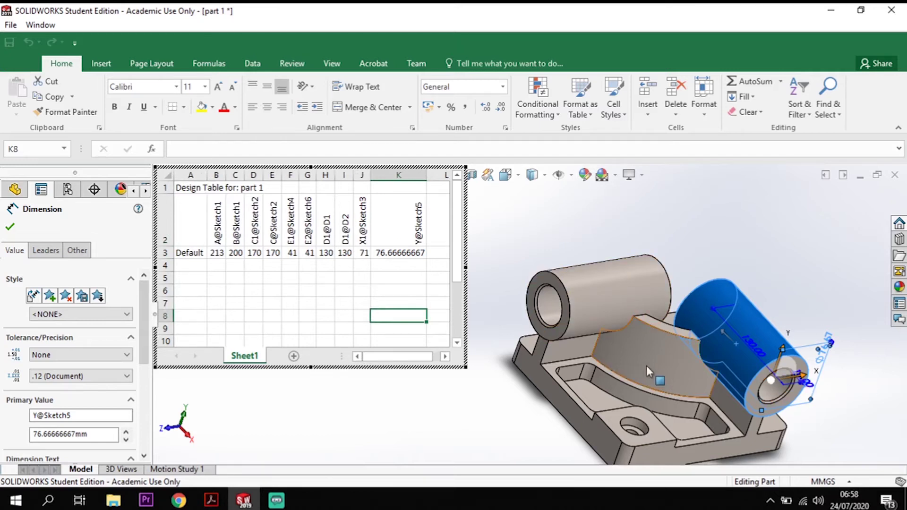
scroll(622, 419, up, 1)
scroll(558, 427, down, 2)
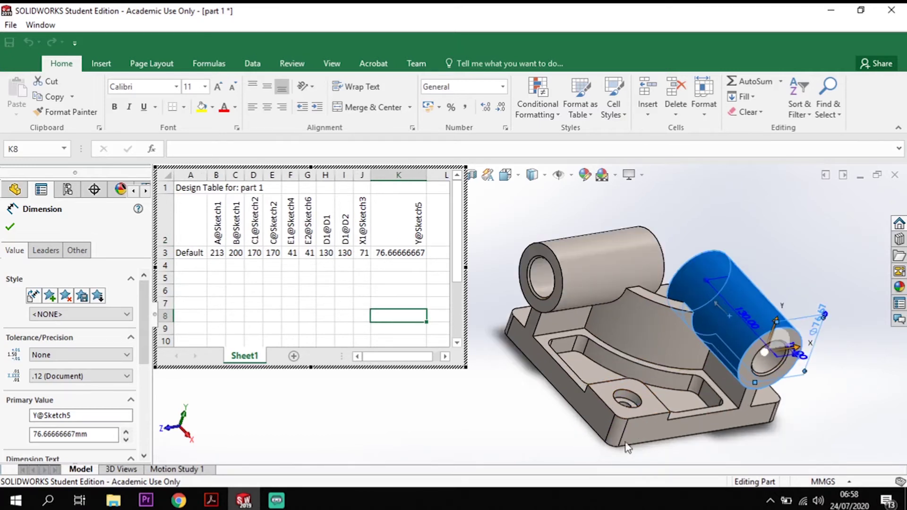
middle_drag(596, 451, 543, 448)
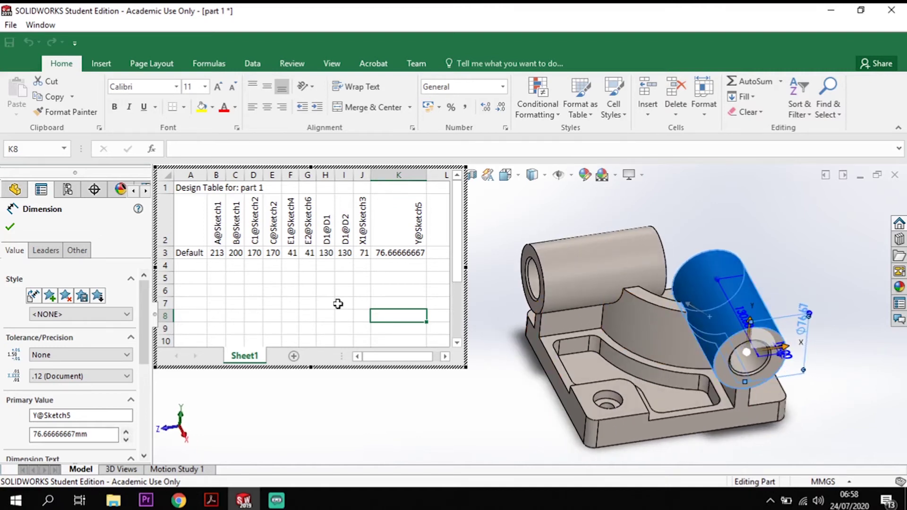
click(223, 265)
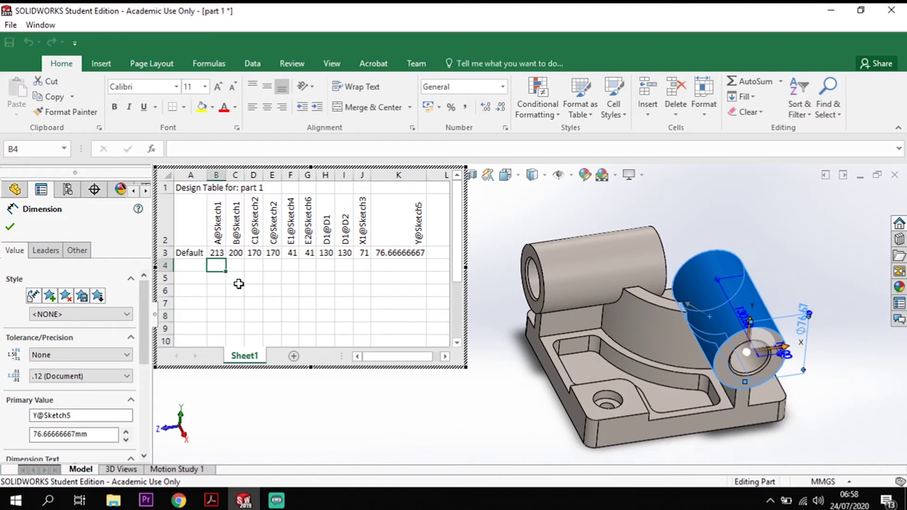
click(191, 265)
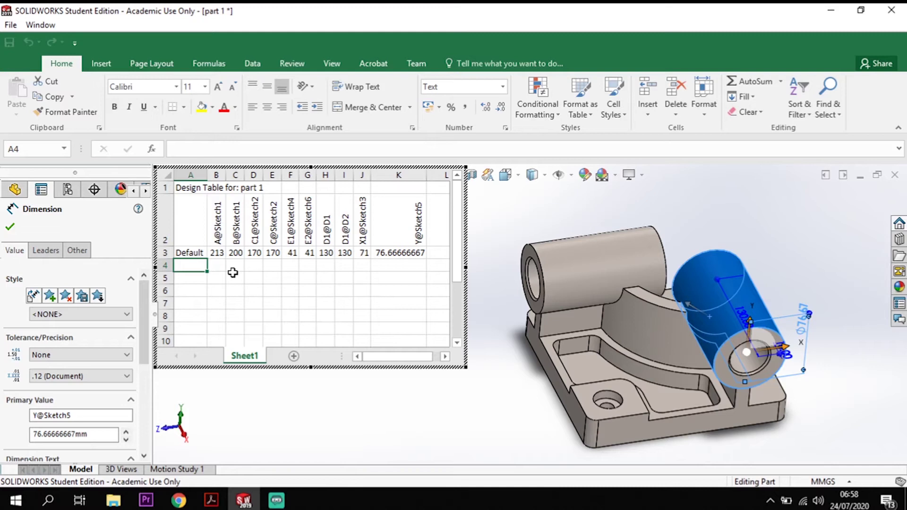
text(2)
key(Return)
text(3)
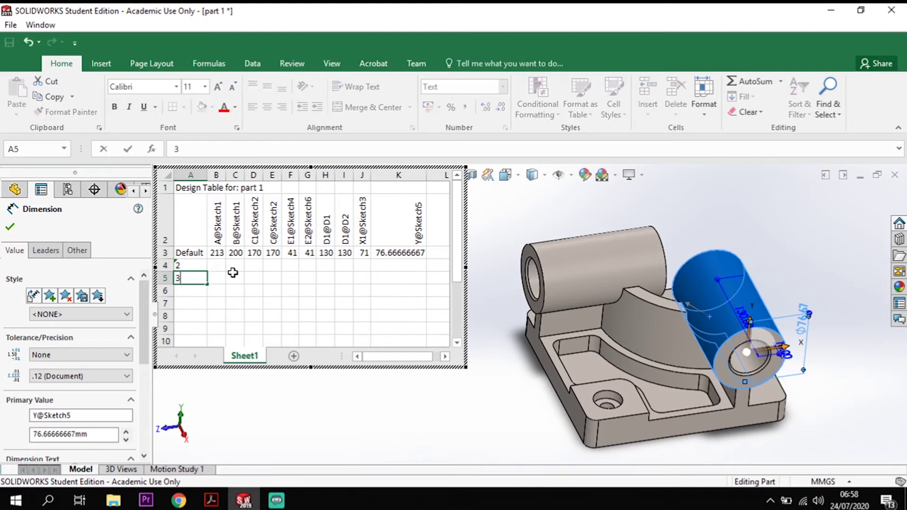
key(Return)
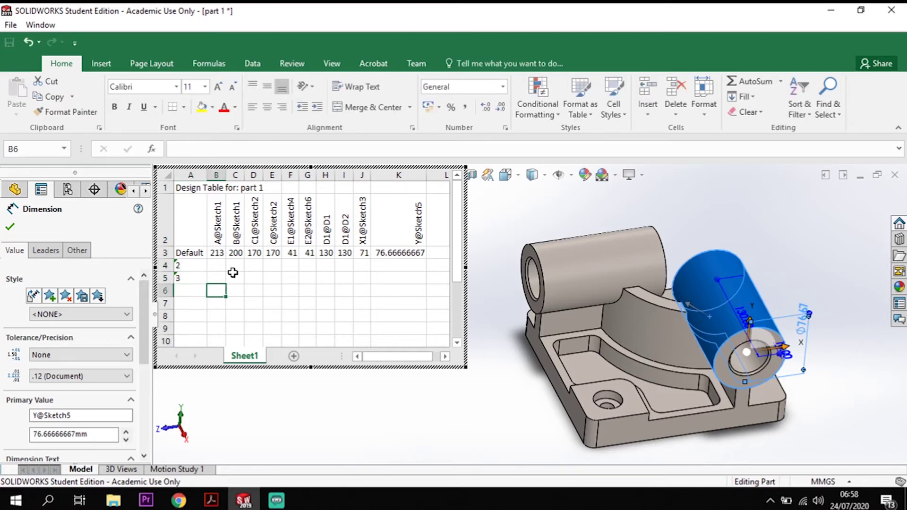
Select the A@Sketch1 cell of configuration 2 and widen the design table frame to show all dimension columns.
key(Up)
key(Up)
key(Down)
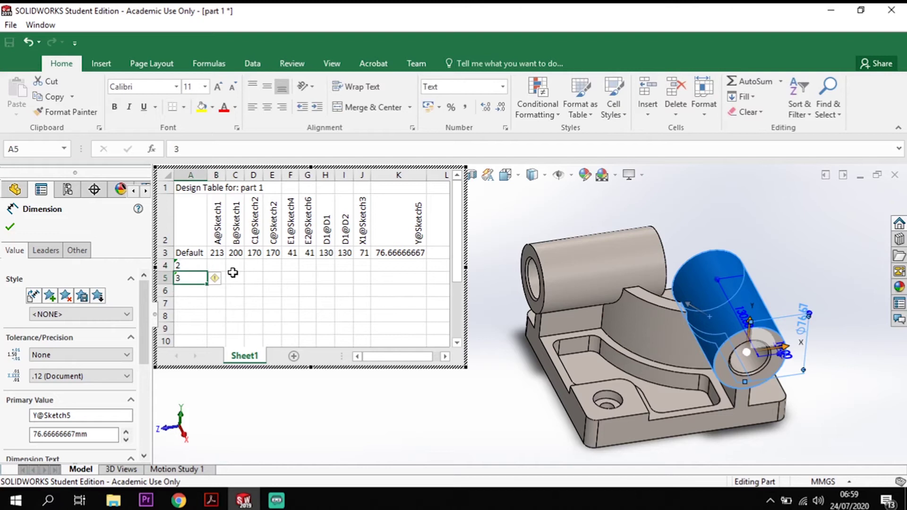
key(Up)
key(Up)
key(Down)
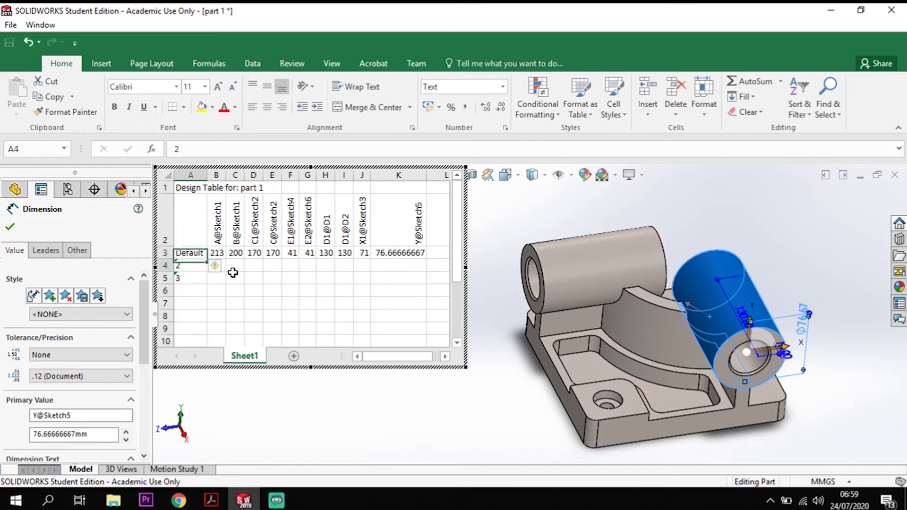
key(Right)
key(Right)
key(Left)
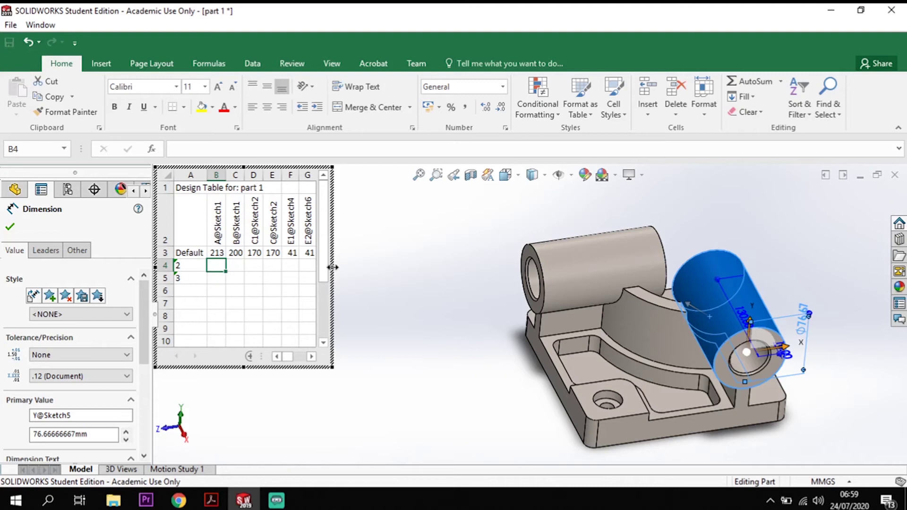
drag(333, 268, 431, 257)
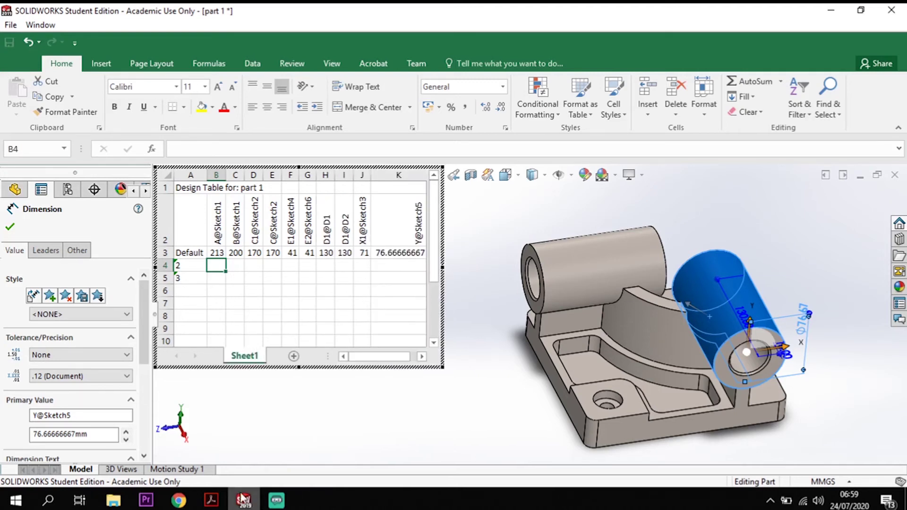
Switch to CSWP.pdf in Acrobat and examine the parameters A to E and the X and Y equations on pages 21 and 22.
click(212, 500)
scroll(451, 305, down, 5)
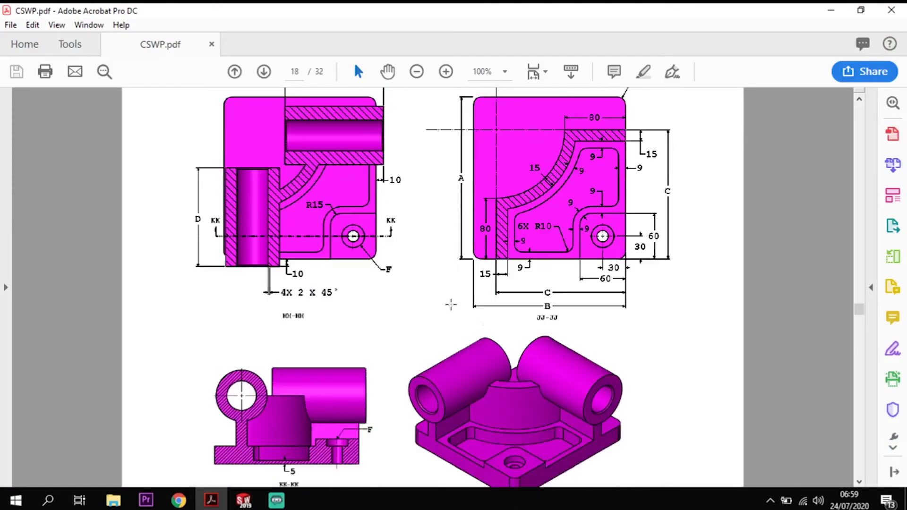
scroll(492, 324, down, 10)
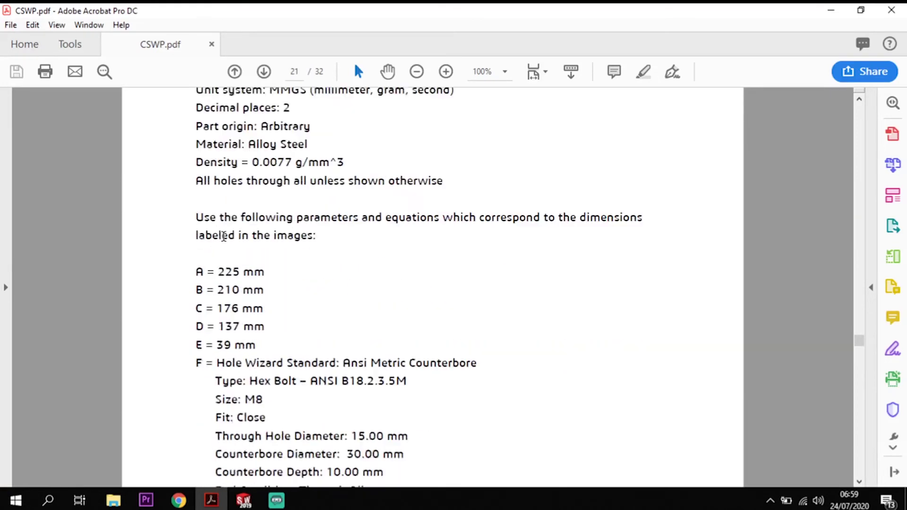
scroll(224, 236, down, 2)
scroll(259, 266, down, 8)
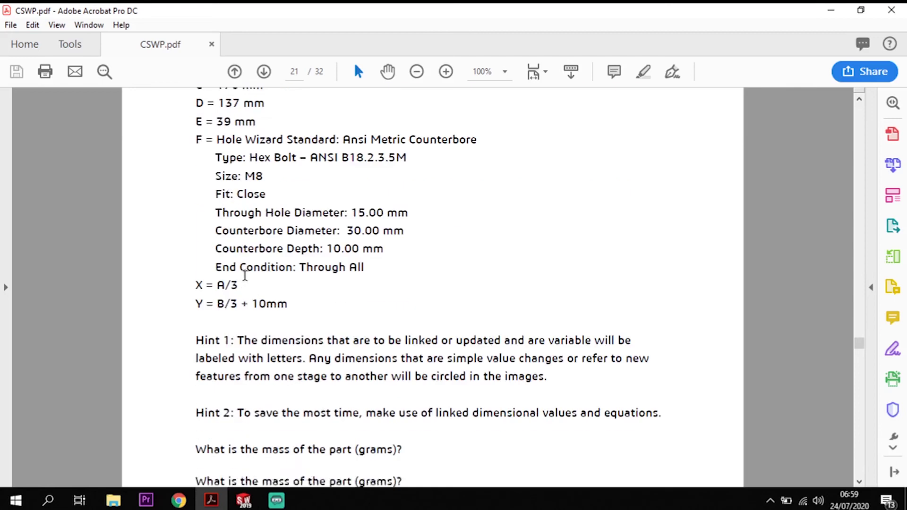
scroll(245, 274, down, 12)
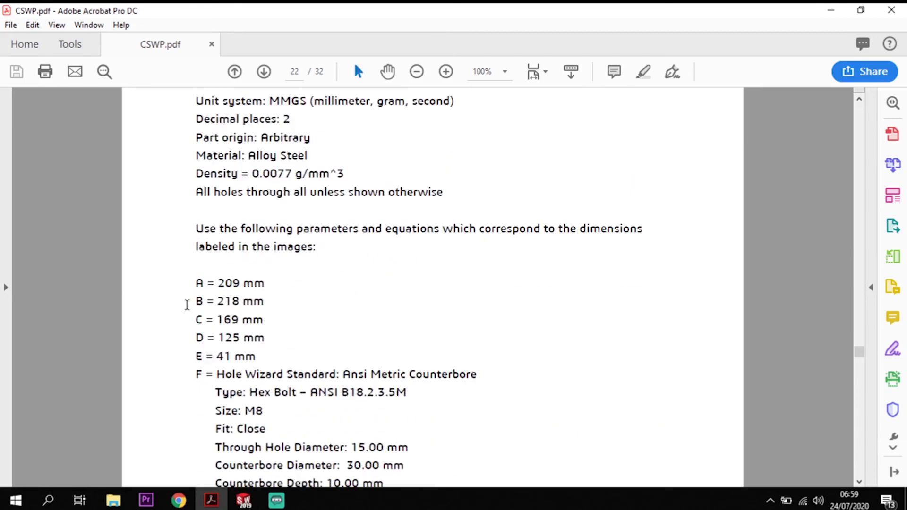
scroll(253, 324, down, 15)
scroll(263, 327, up, 8)
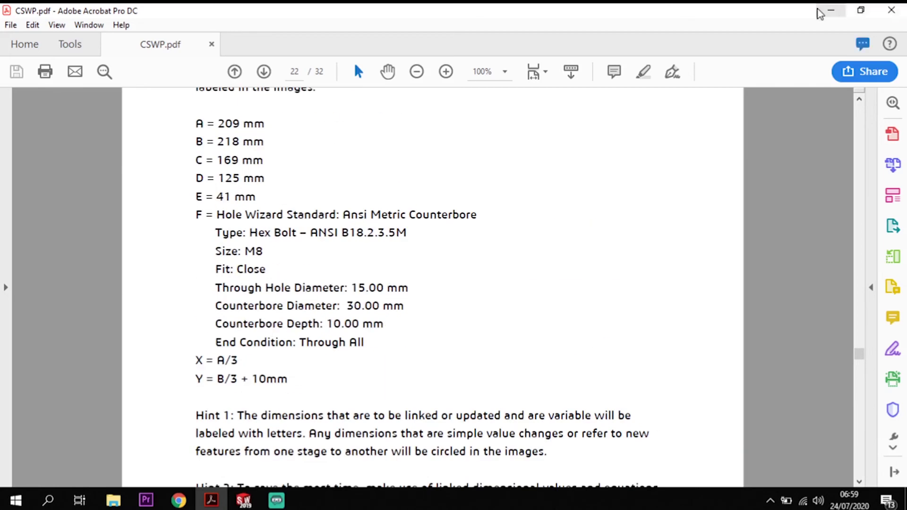
Switch back to SOLIDWORKS and set A@Sketch1 to 225 for configuration 2 and 209 for configuration 3.
click(820, 12)
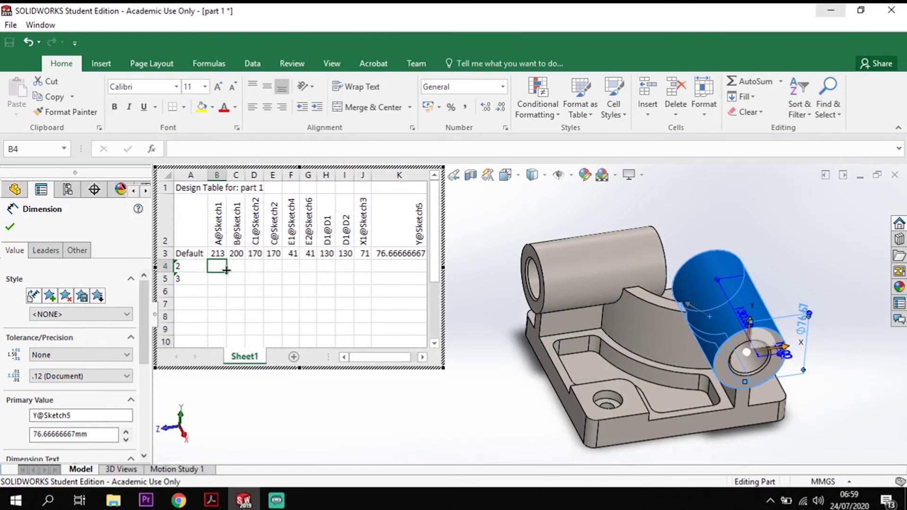
text(225)
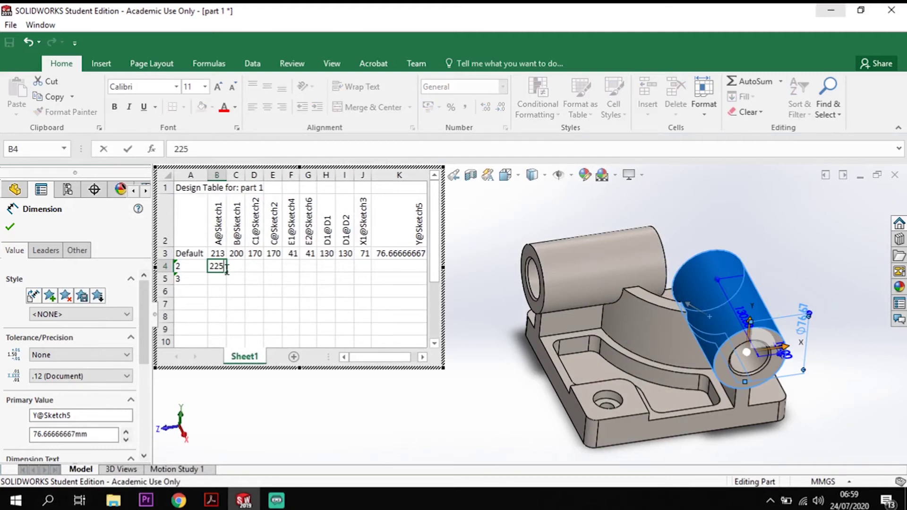
key(Return)
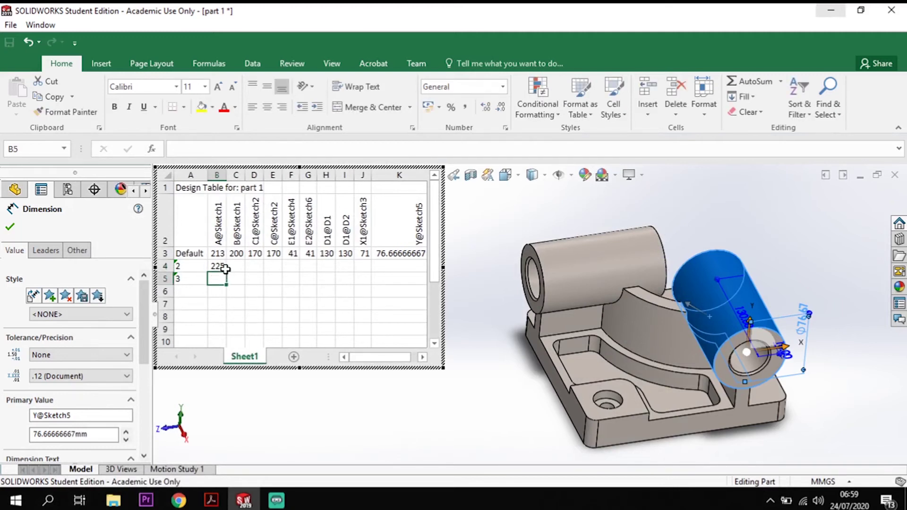
text(209)
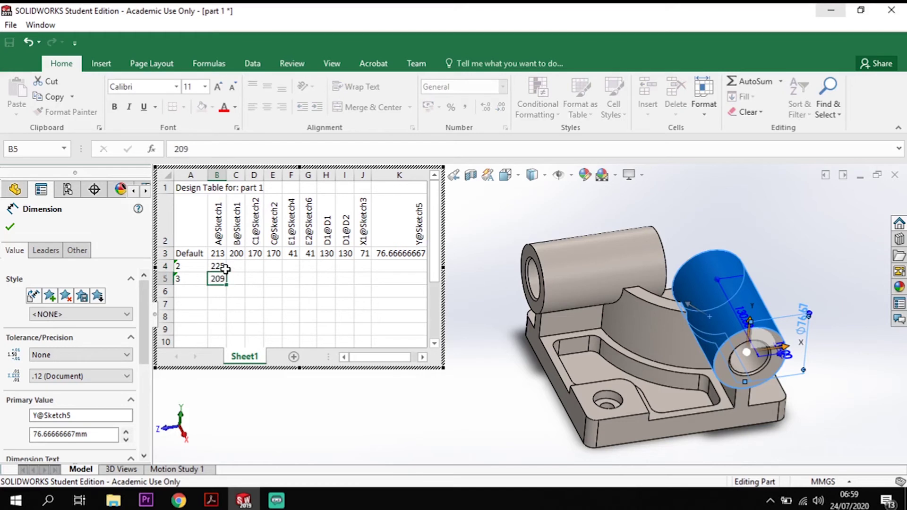
Set B@Sketch1 to 210 for configuration 2 and 218 for configuration 3 in the design table.
click(227, 268)
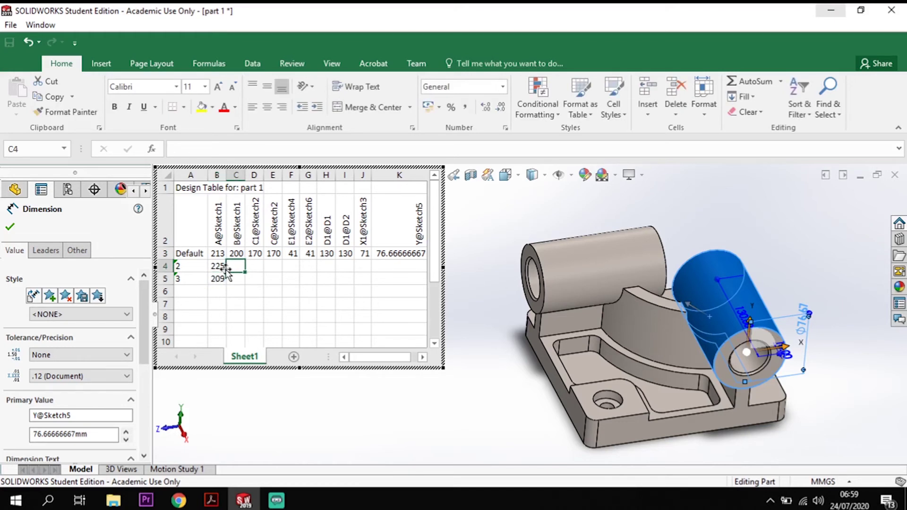
text(200)
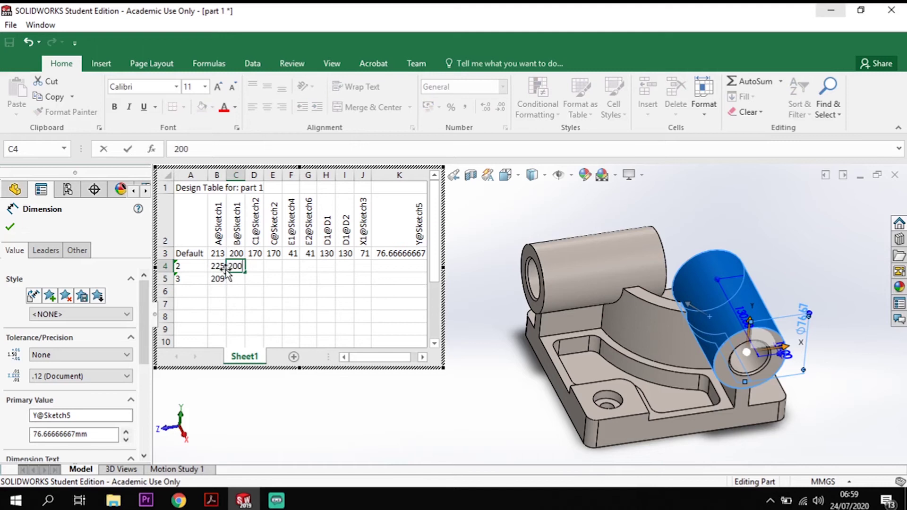
key(BackSpace)
key(BackSpace)
text(10)
key(Return)
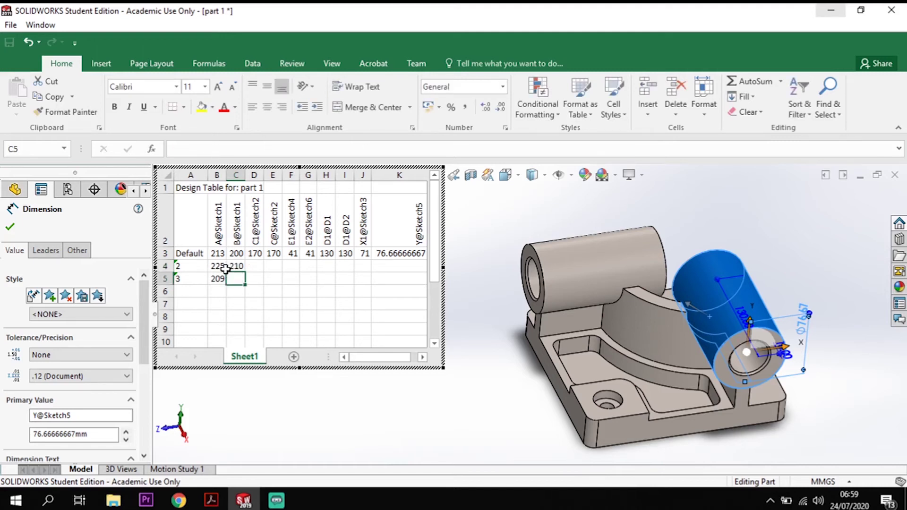
text(218)
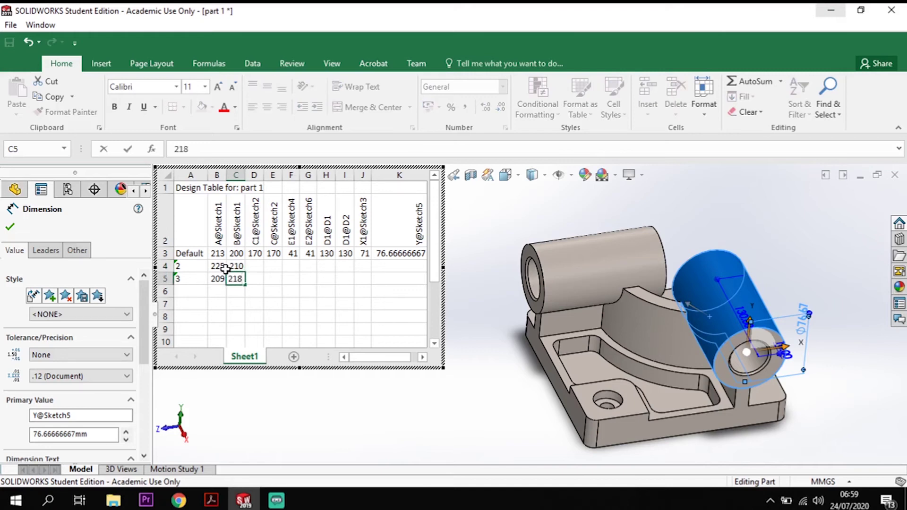
Set C1@Sketch2 to 176 for configuration 2 and 196 for configuration 3 in the design table.
key(Tab)
key(Up)
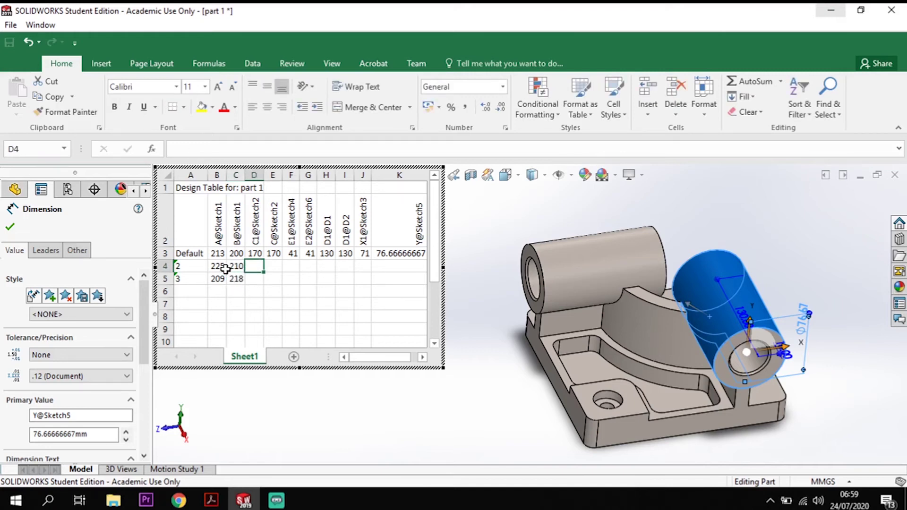
text(1)
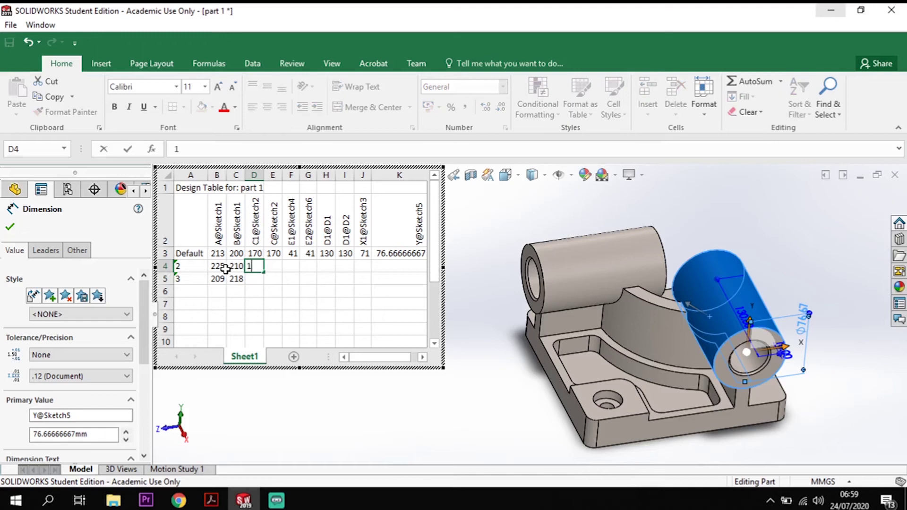
text(76)
key(Return)
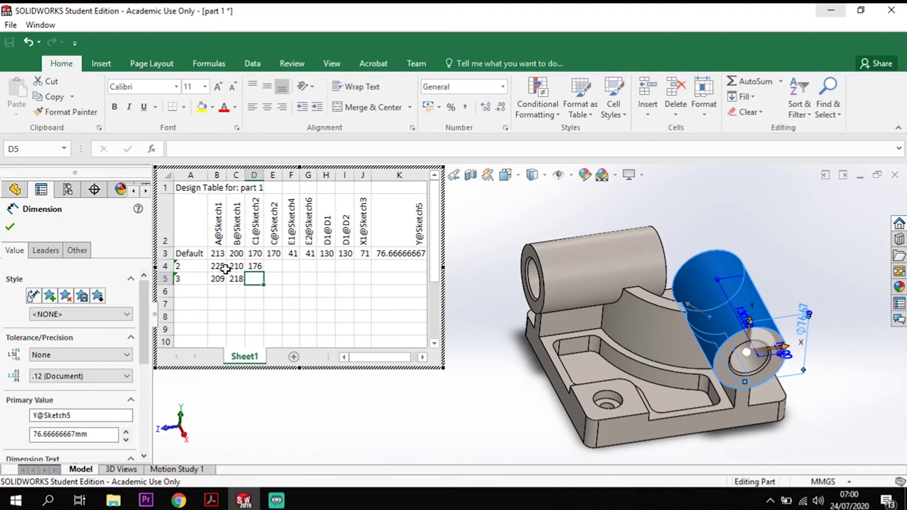
text(196)
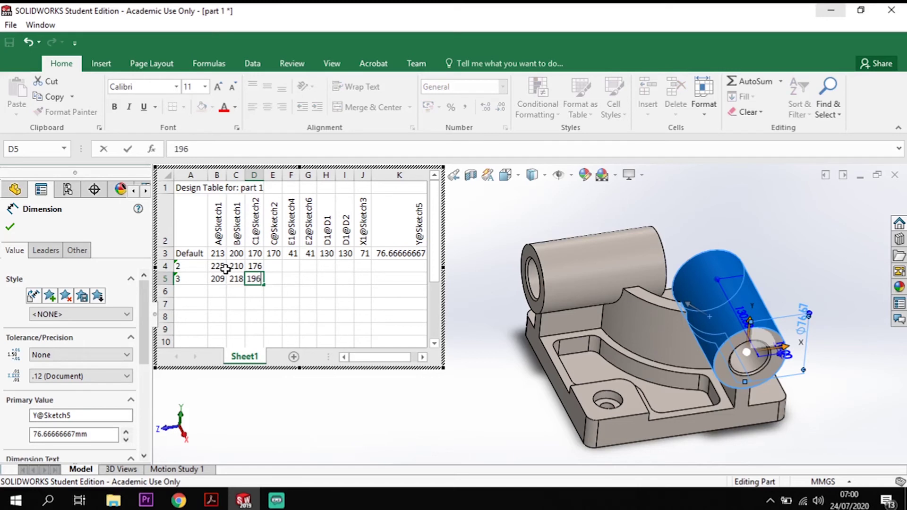
key(Right)
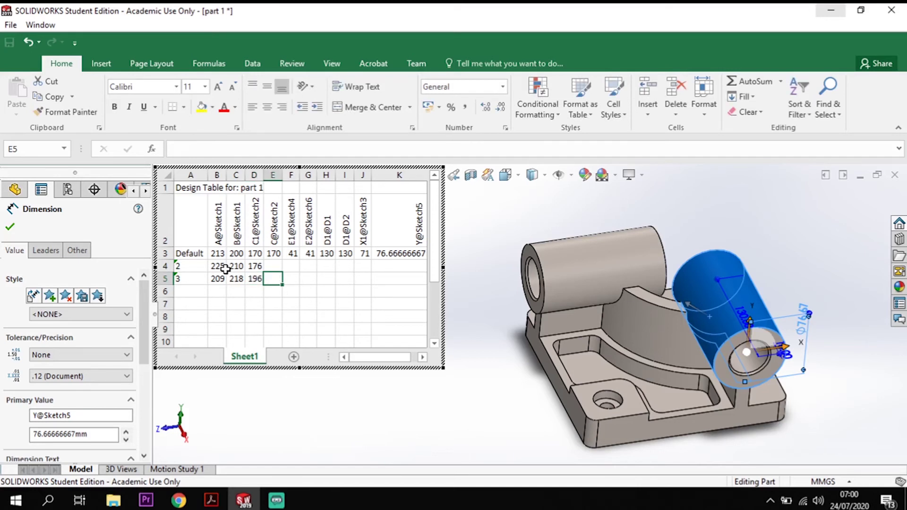
key(Up)
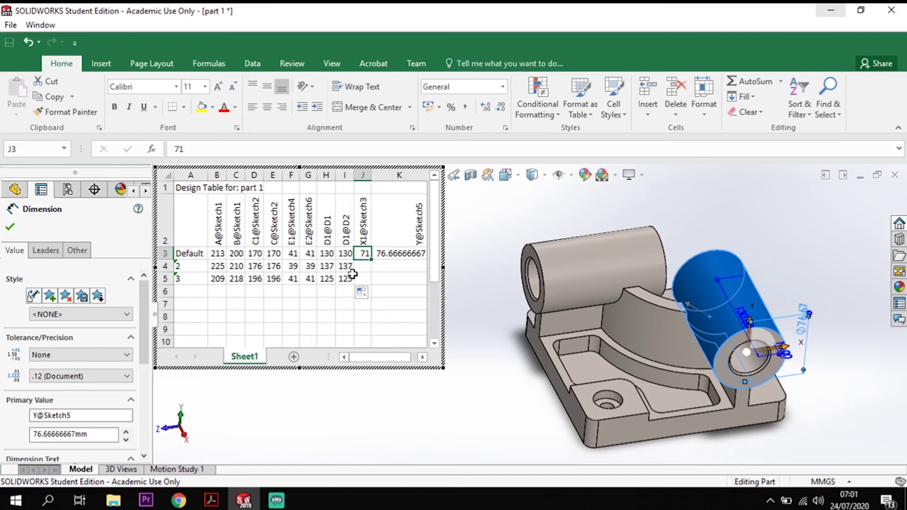
Enter the formula =B3/3 for X1@Sketch3 in the Default row and fill it down to configurations 2 and 3.
text(=)
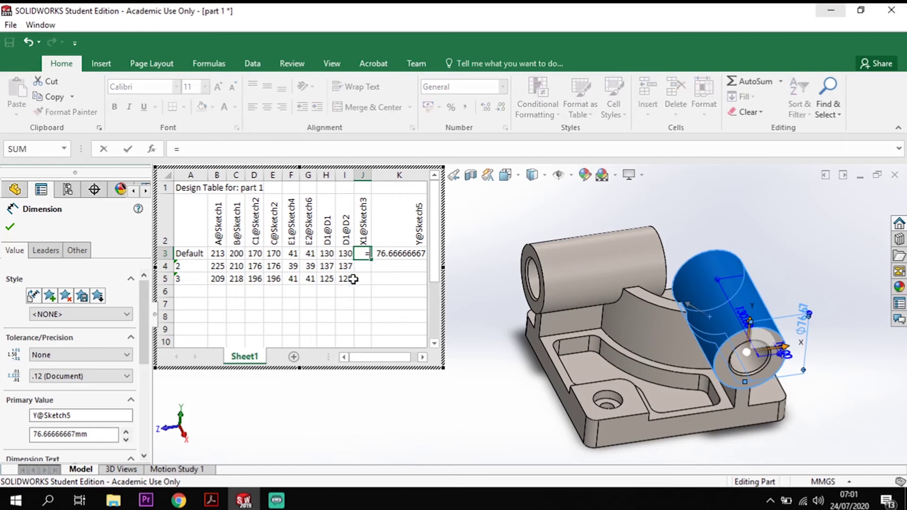
click(217, 254)
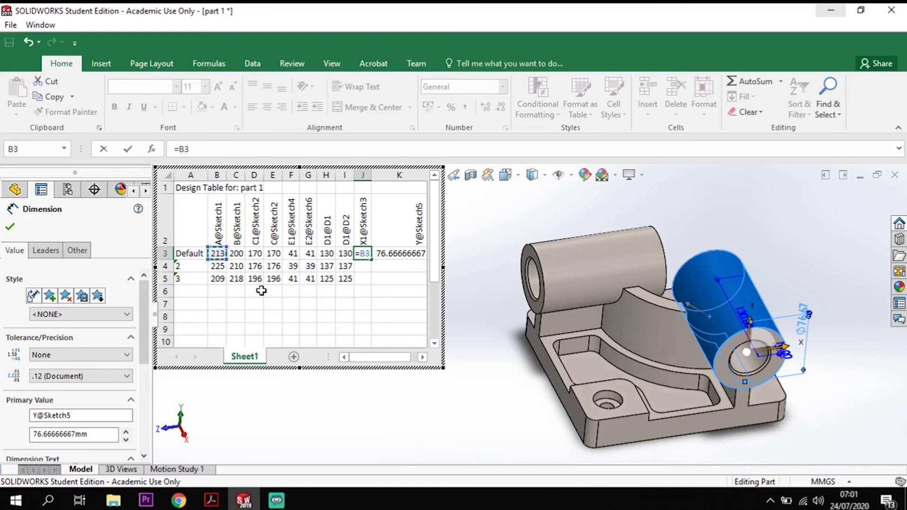
text(/3)
key(Return)
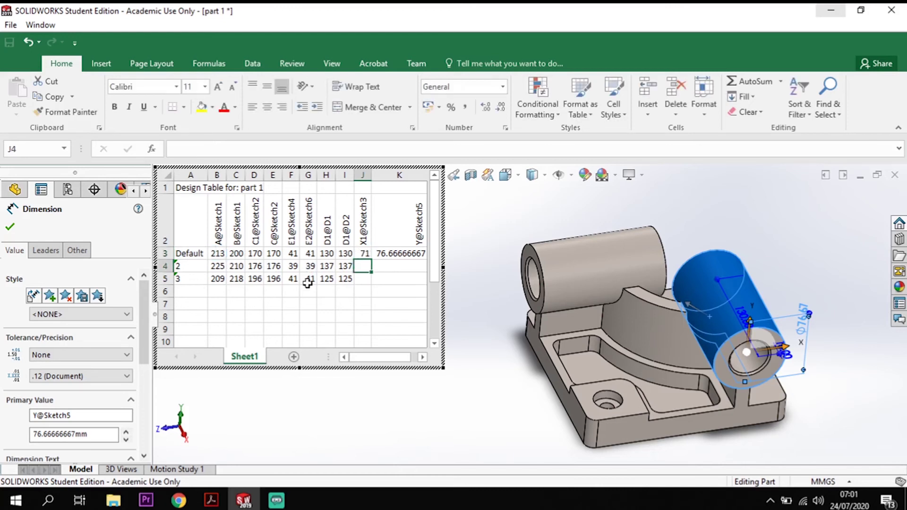
click(366, 253)
drag(371, 260, 371, 281)
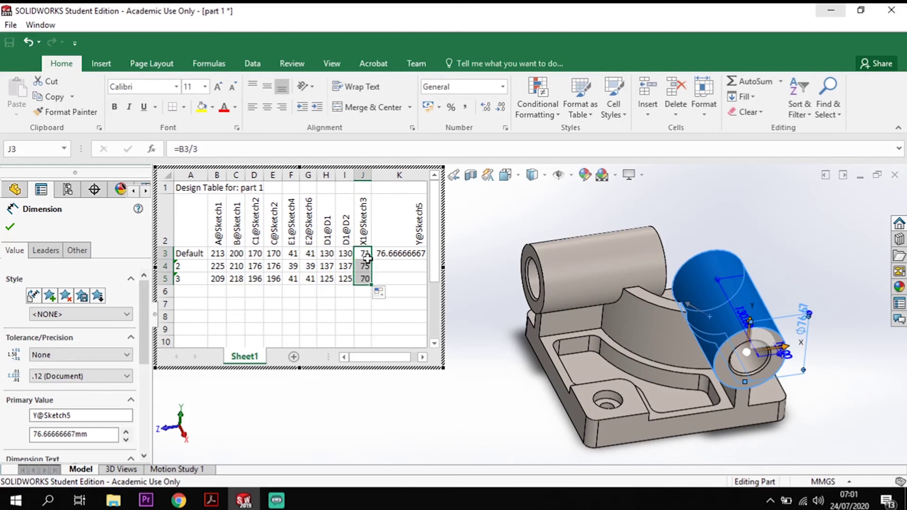
Enter the formula =C3/3+10 for Y@Sketch5 in the Default row and fill it down to configurations 2 and 3.
click(403, 253)
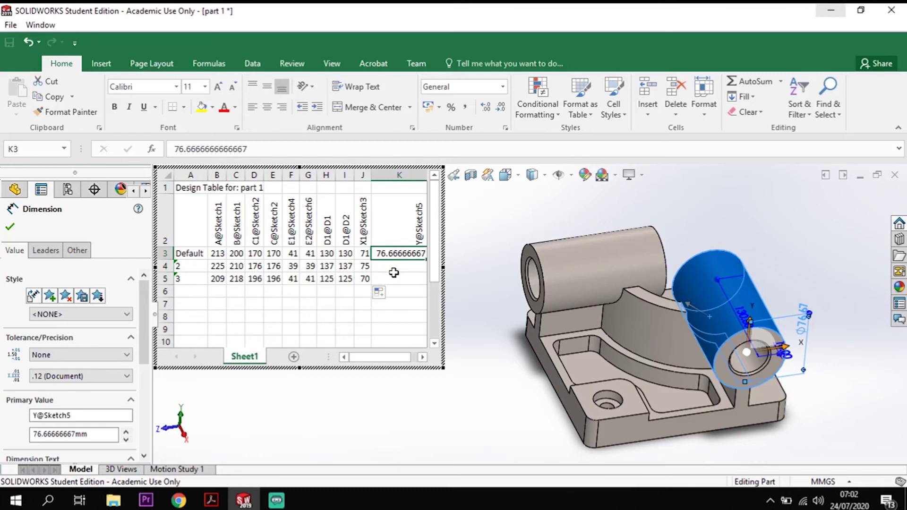
text(=)
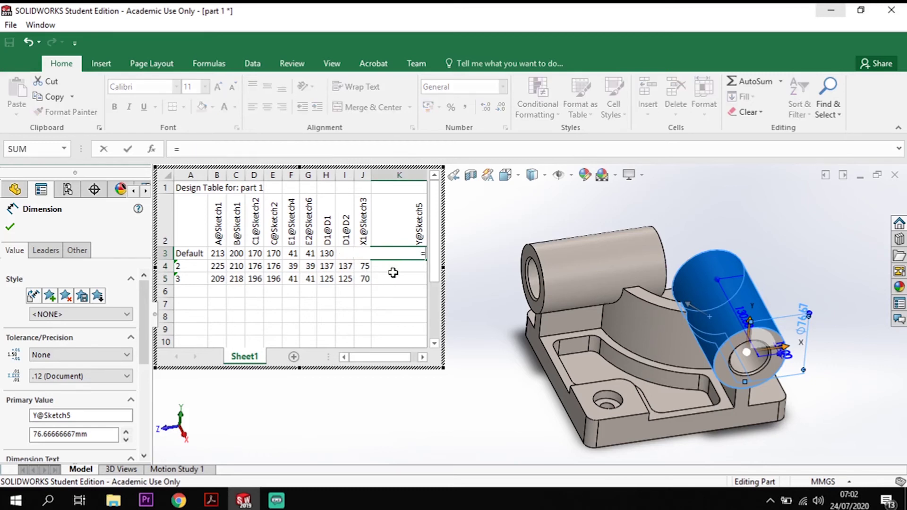
click(236, 254)
text(/)
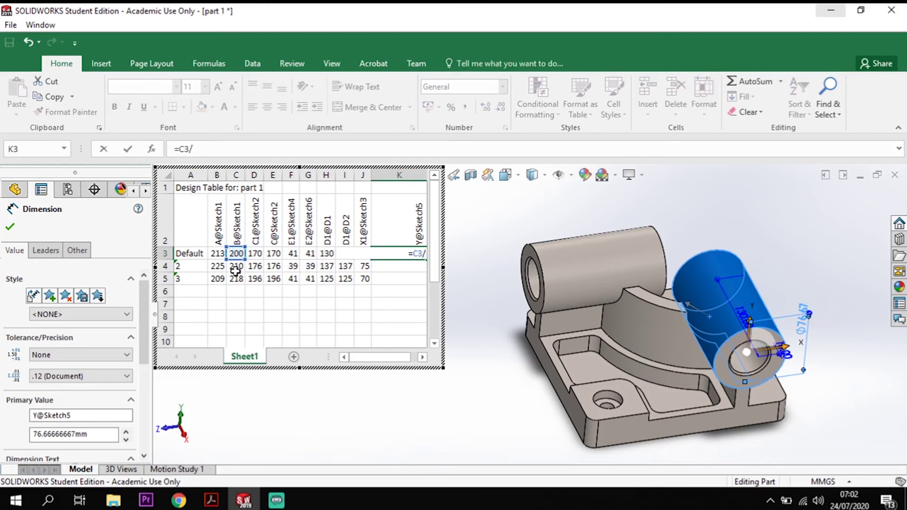
text(3+10)
key(Return)
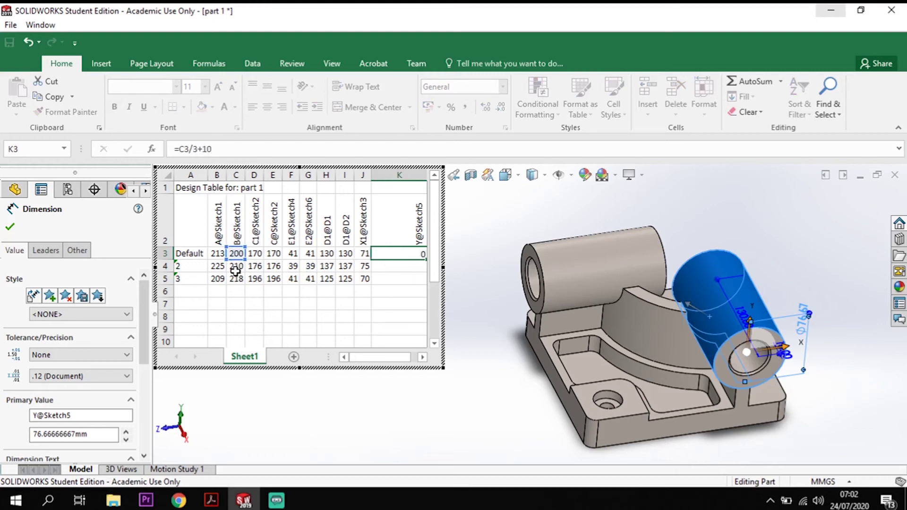
click(384, 254)
drag(426, 263, 418, 282)
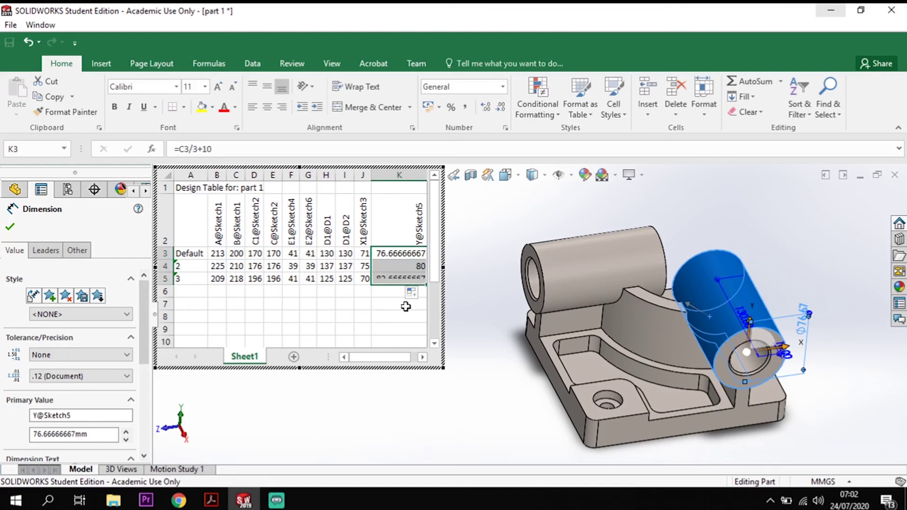
Close the design table to generate configurations 2 and 3, and dismiss the notification.
click(309, 329)
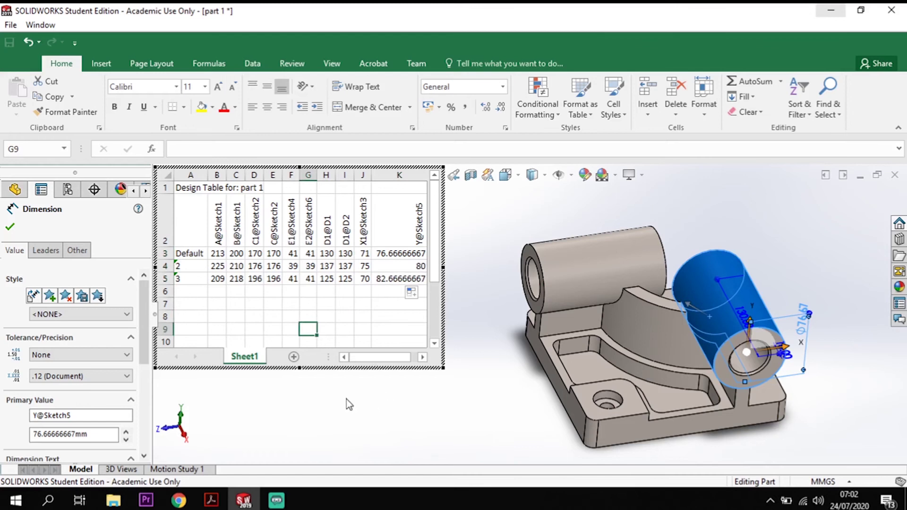
click(419, 412)
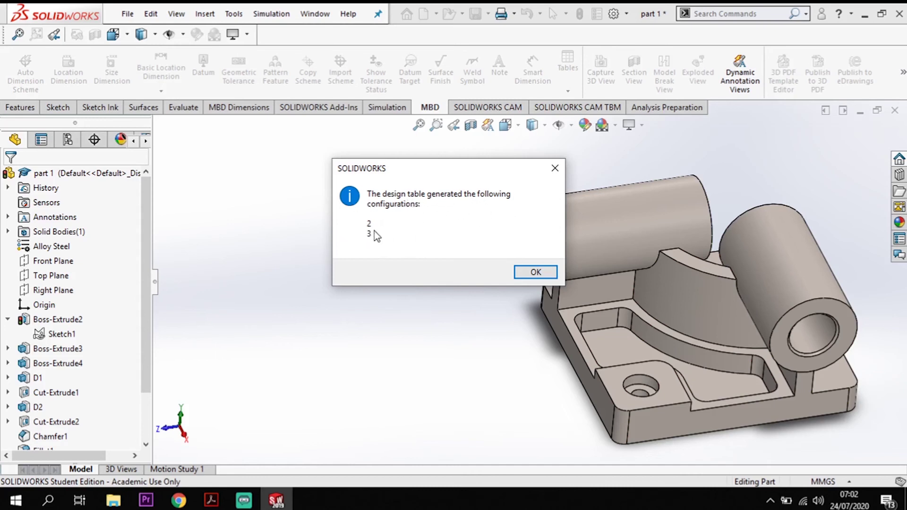
click(538, 274)
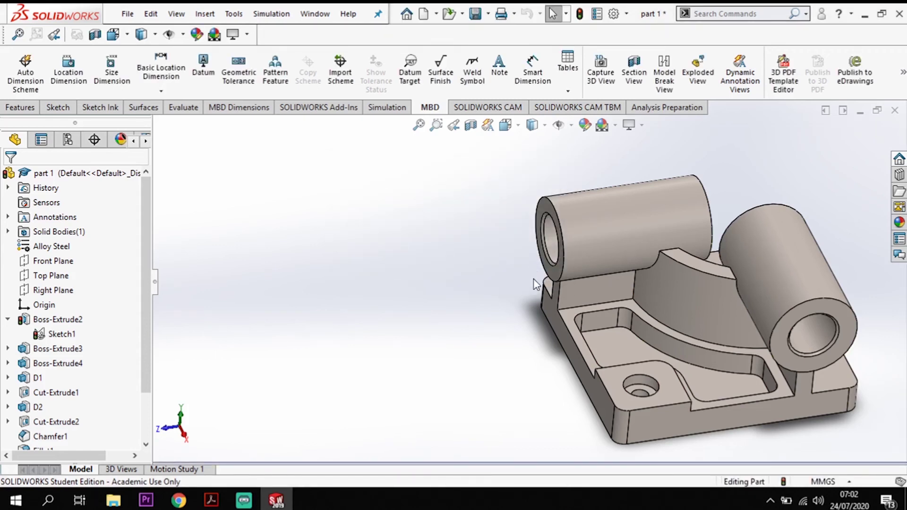
scroll(737, 361, down, 2)
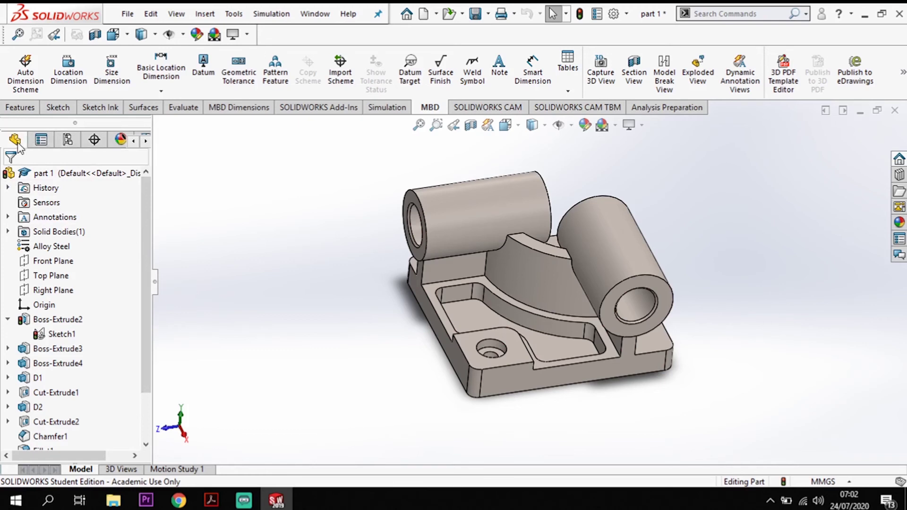
Show the part's configurations and check the editing options available for the design table under Tables.
click(68, 140)
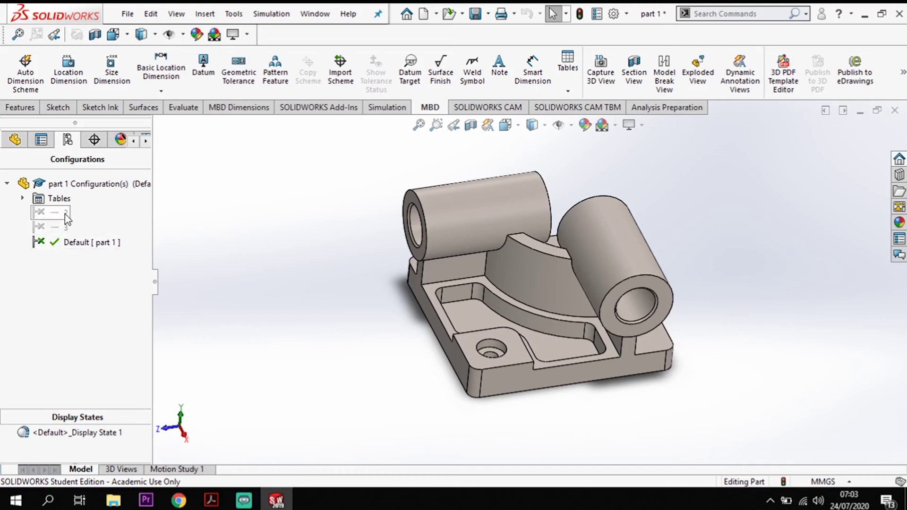
click(23, 199)
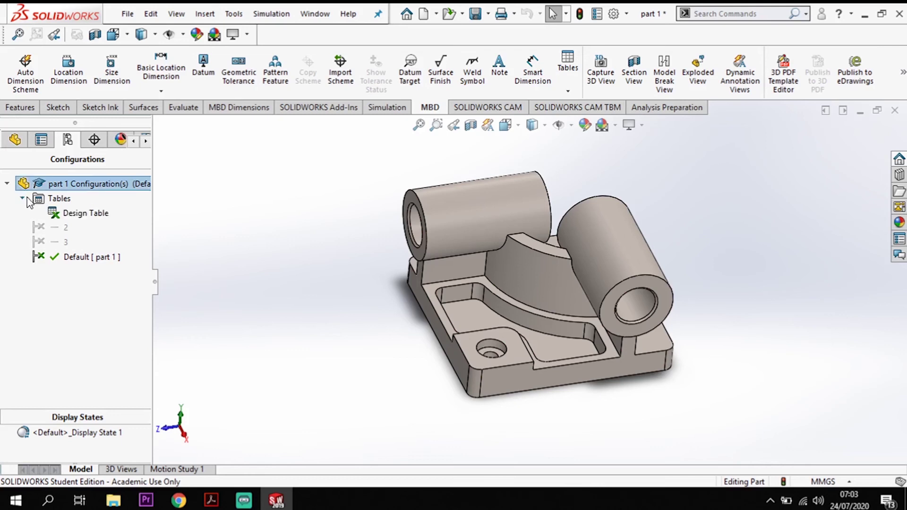
right_click(85, 213)
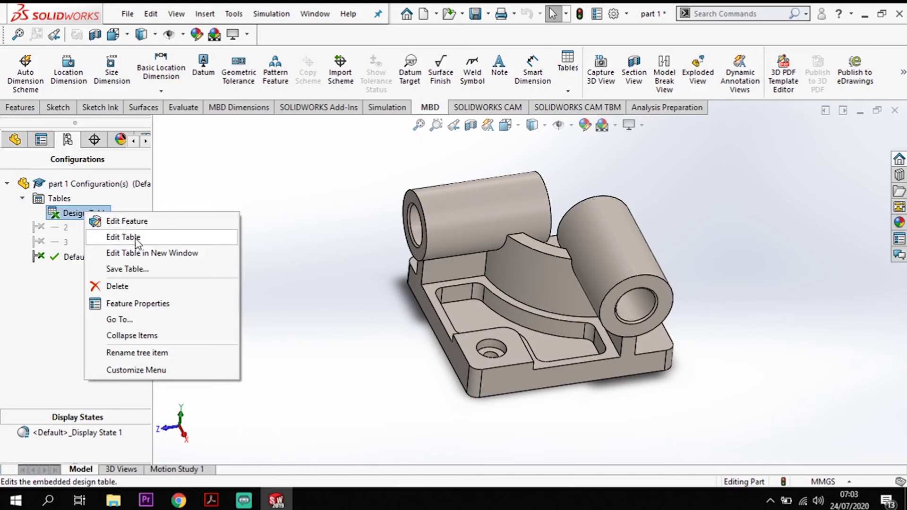
click(34, 288)
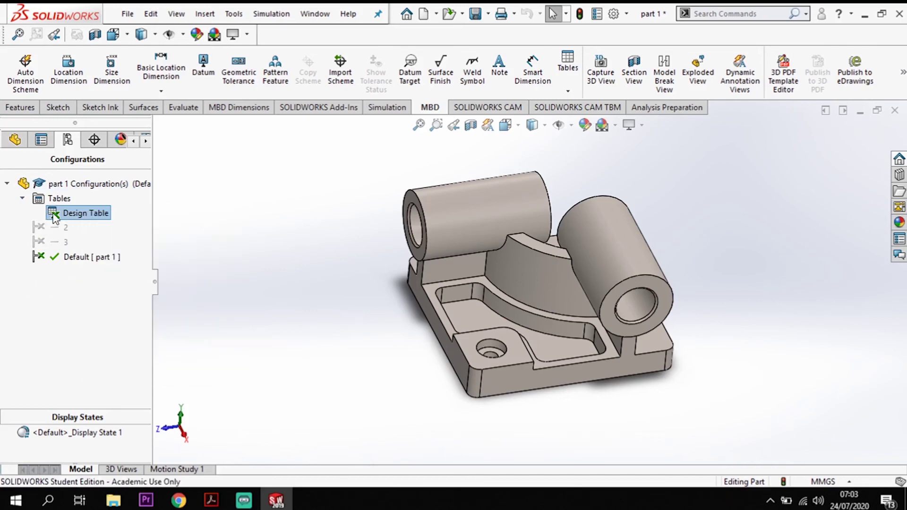
click(22, 198)
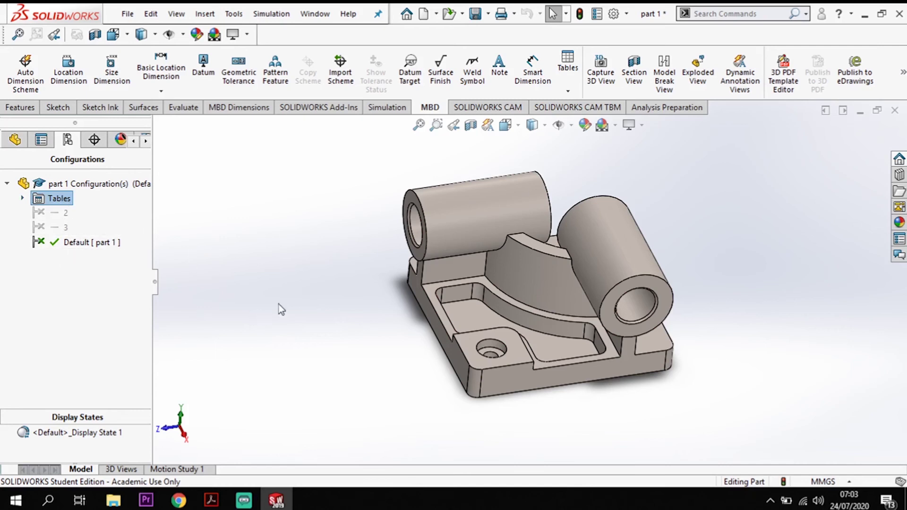
Switch to an isometric view and activate configurations 2 and 3 in turn to inspect how the geometry changes.
middle_drag(278, 305, 345, 394)
key(space)
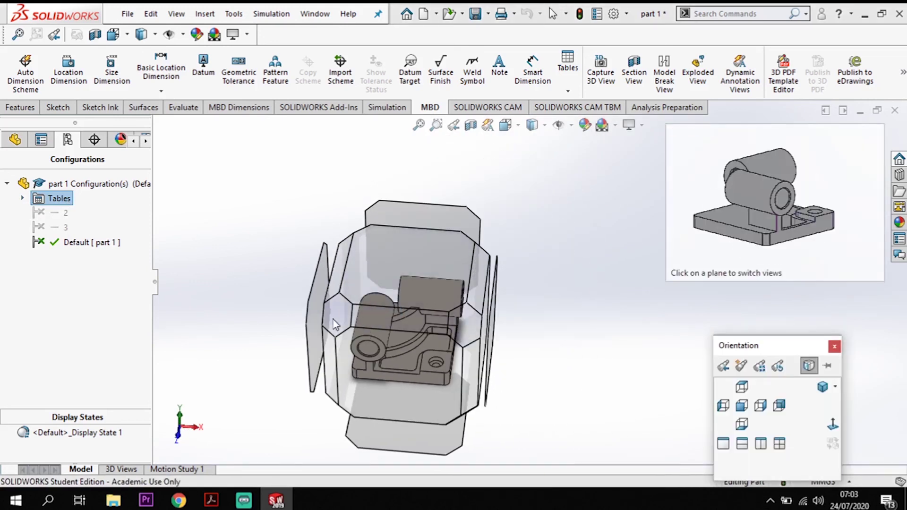
click(333, 319)
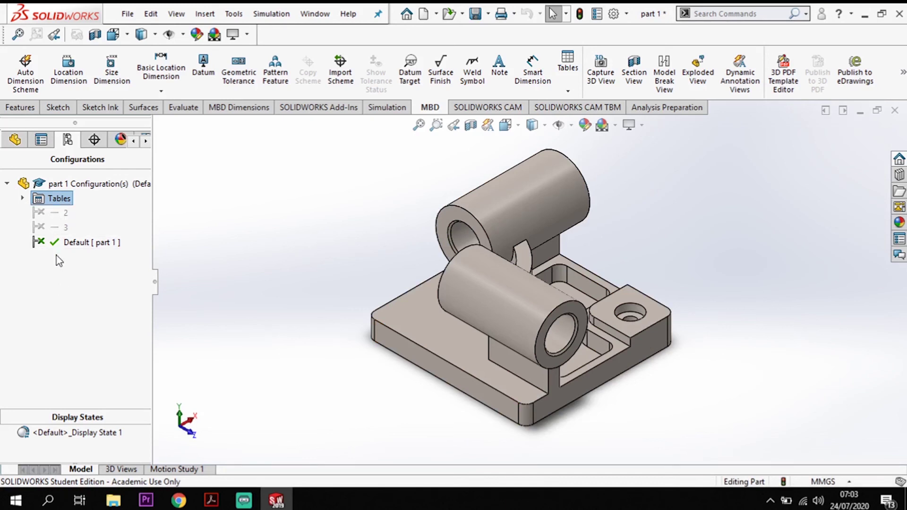
double_click(41, 212)
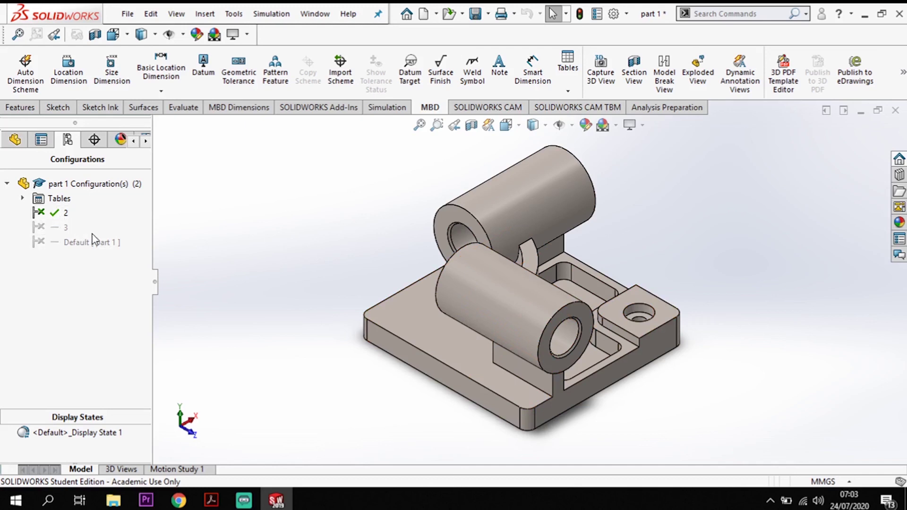
double_click(46, 227)
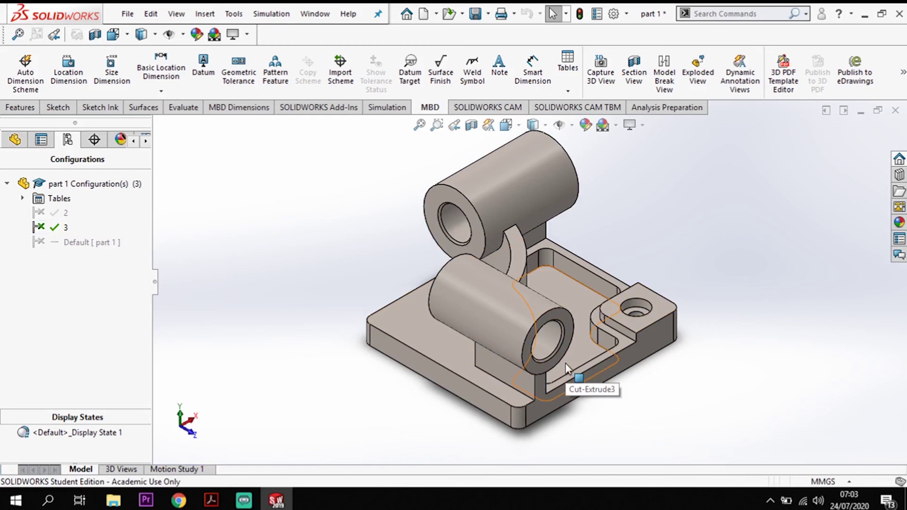
middle_drag(720, 411, 645, 354)
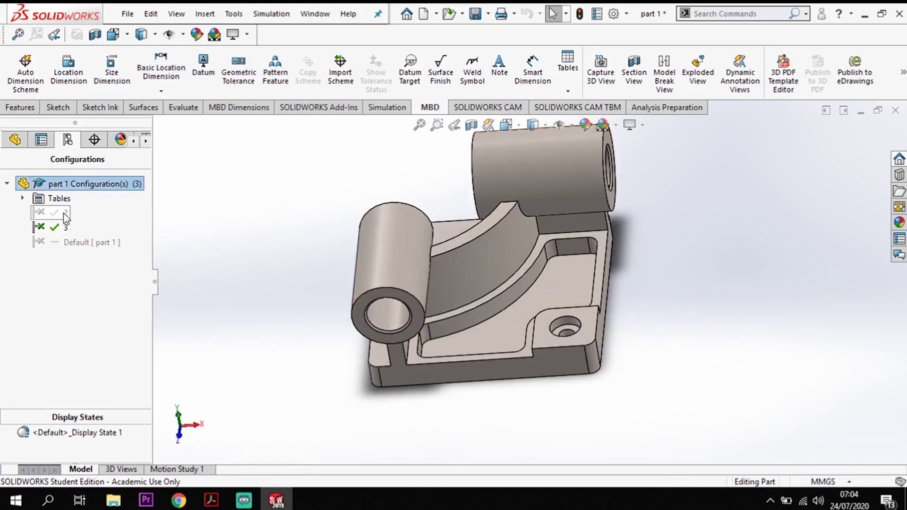
Reactivate the Default configuration, rebuild the document and inspect the part from another angle.
double_click(76, 242)
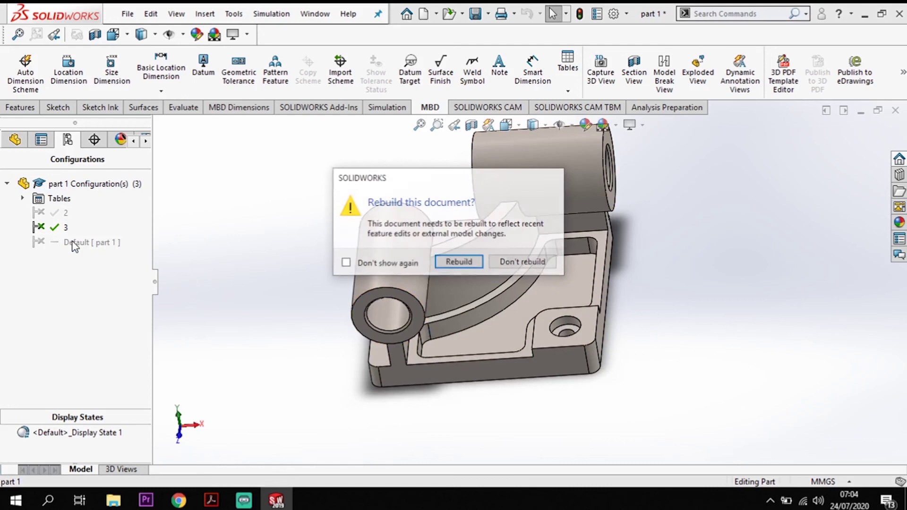
click(449, 263)
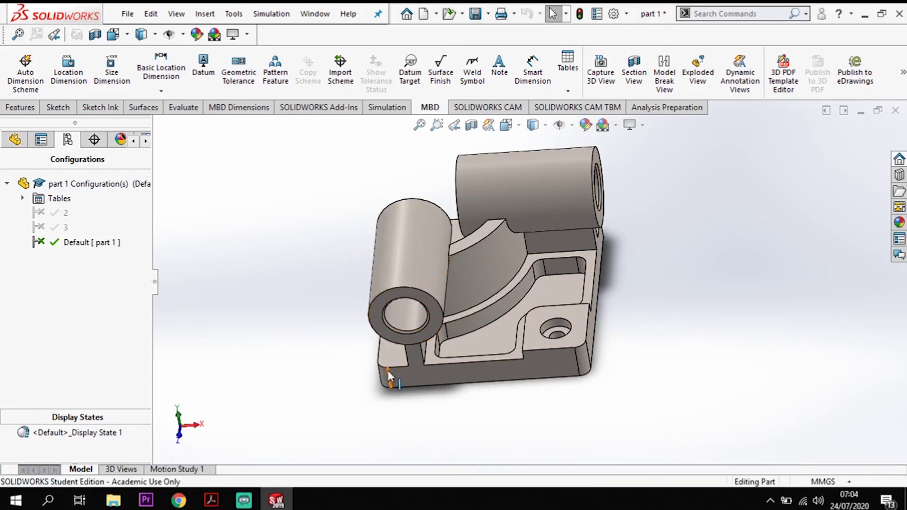
mouse_move(387, 370)
middle_down()
mouse_move(332, 332)
mouse_move(379, 356)
middle_up()
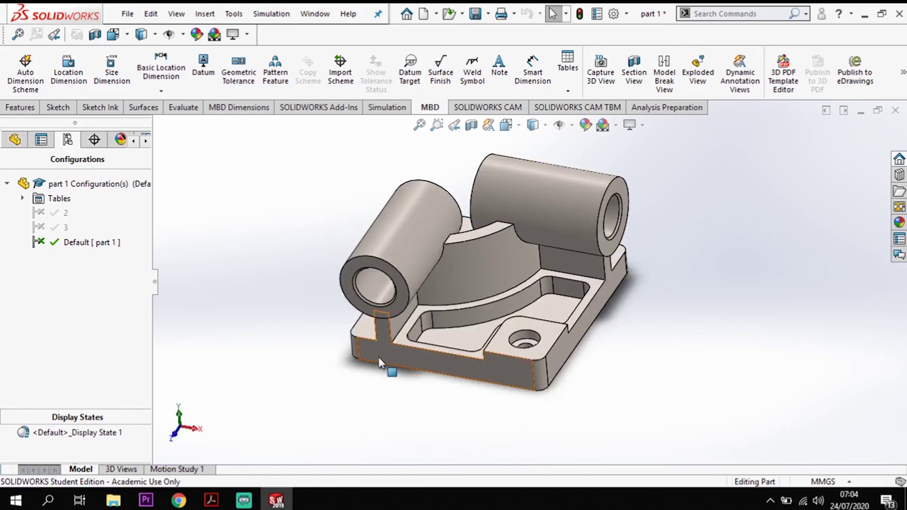